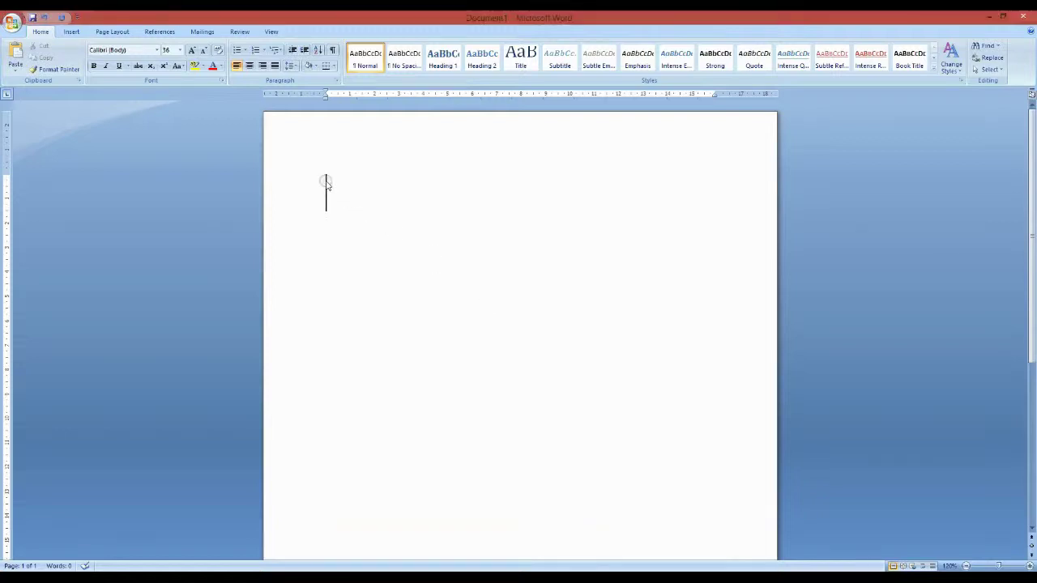
Step: Write the greeting introducing the package, with the pasted Remarkable Oil Paint Image Action title underlined
type("Greetings, I will")
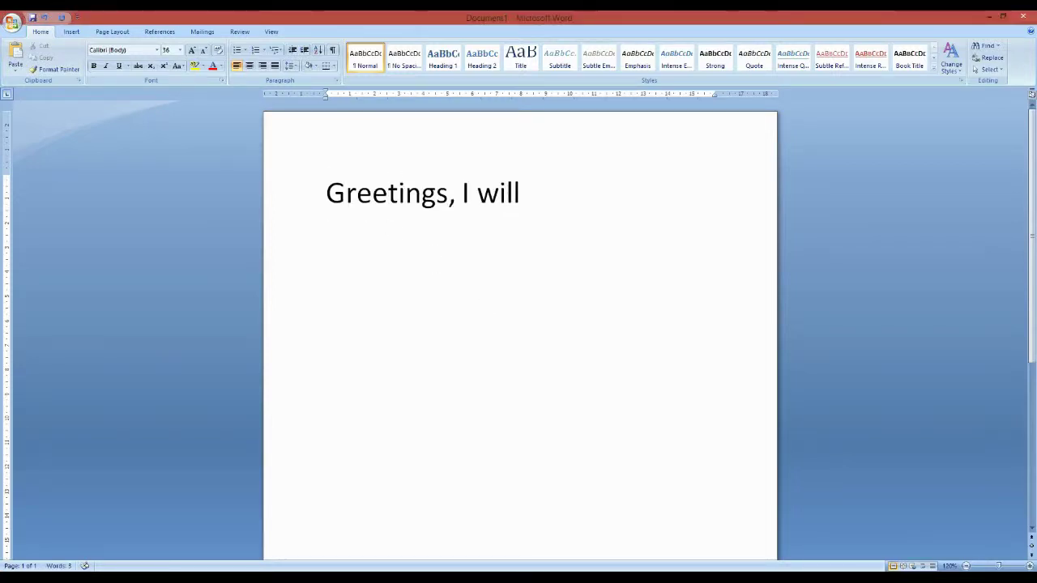
type(" show you how to us")
type("e this")
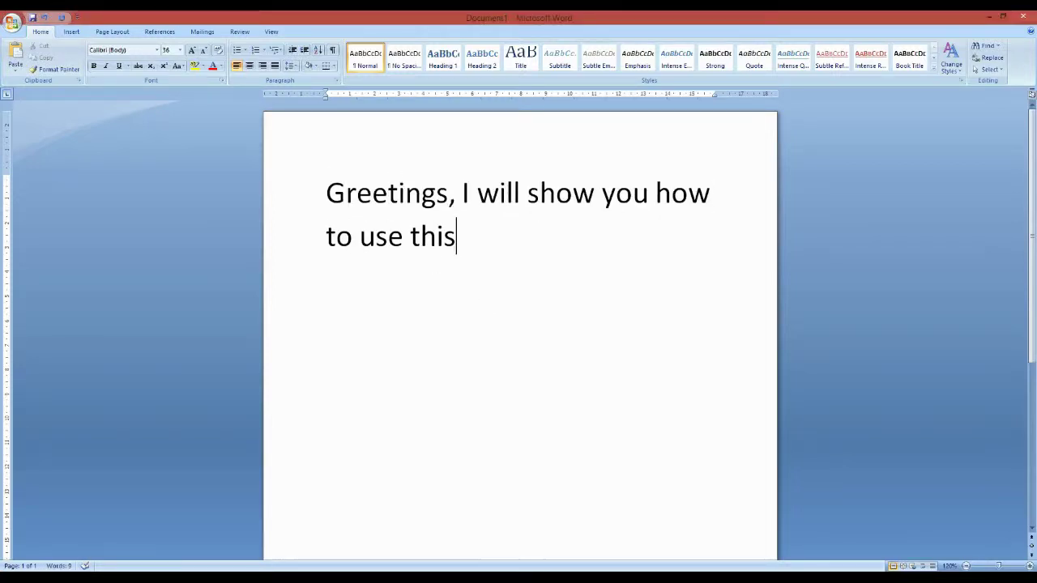
type(" package titled")
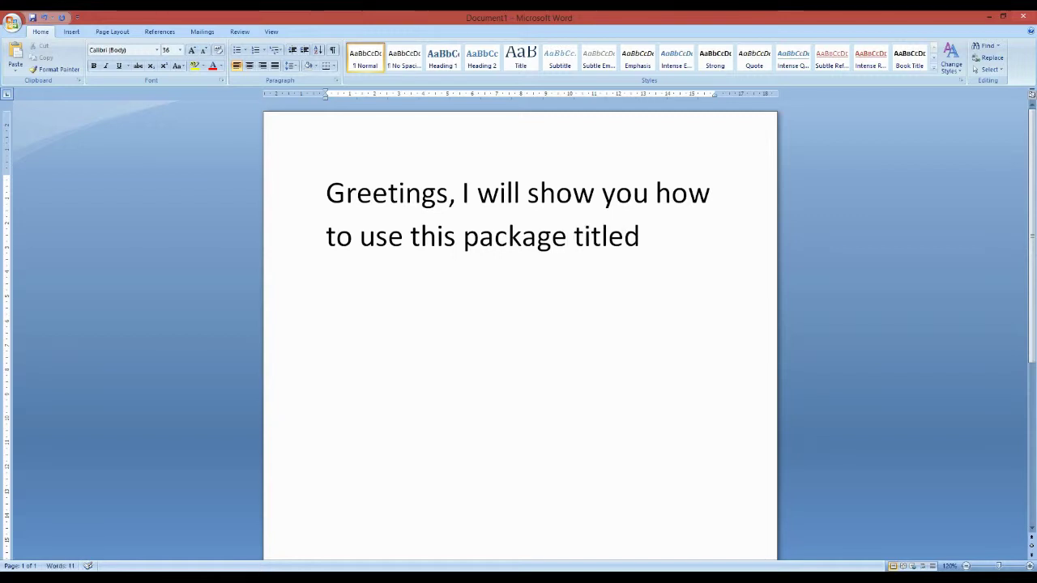
type("Remarkable Oil Paint Image Action")
key("BackSpace")
key("shift+Home")
key("shift+Up")
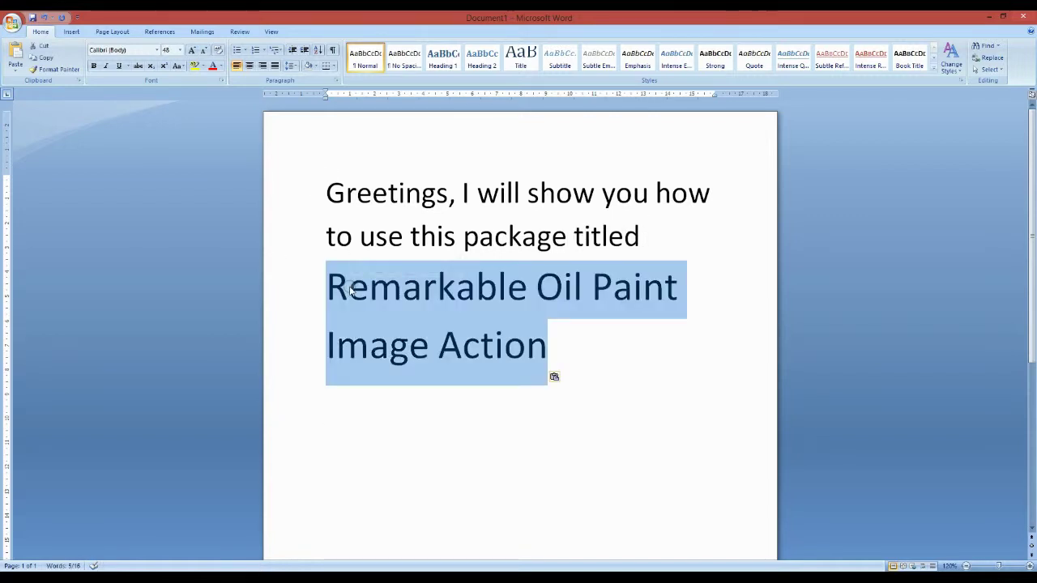
left_click(118, 67)
left_click(590, 354)
Step: Replace the whole caption with "Simply load the action file"
key("ctrl+a")
type("Simply load")
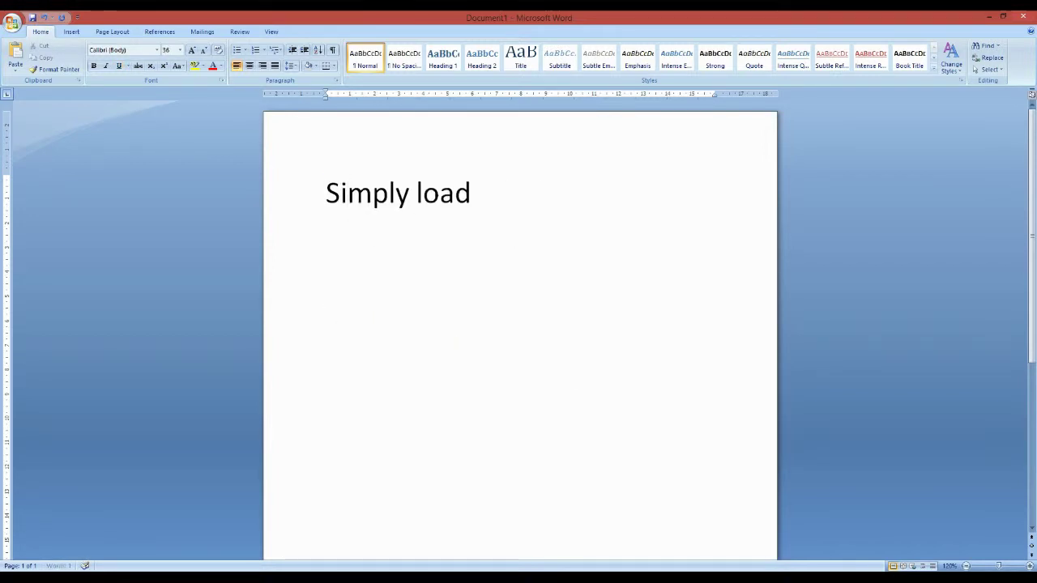
type(" the action file")
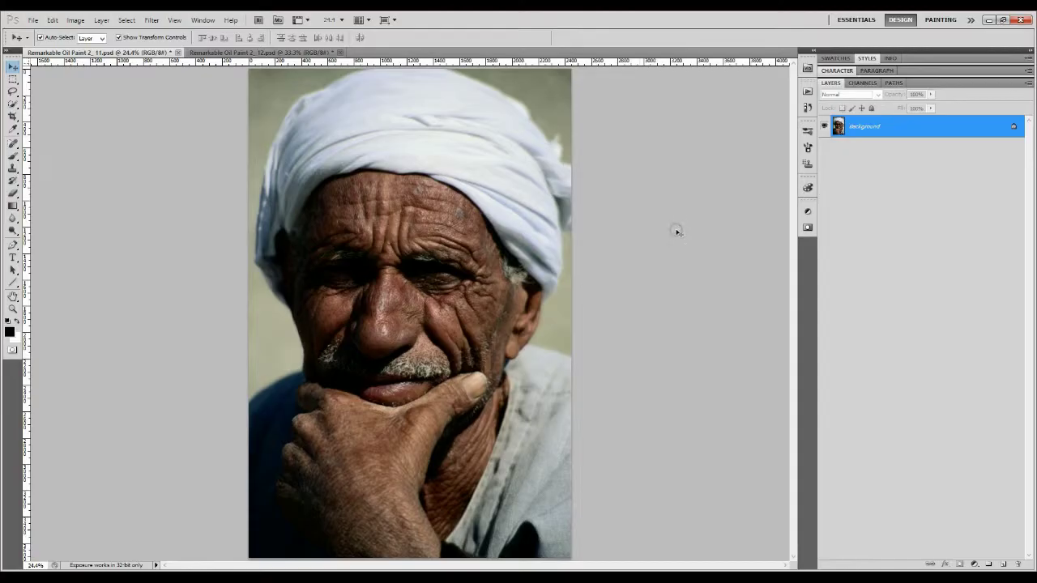
left_click(808, 93)
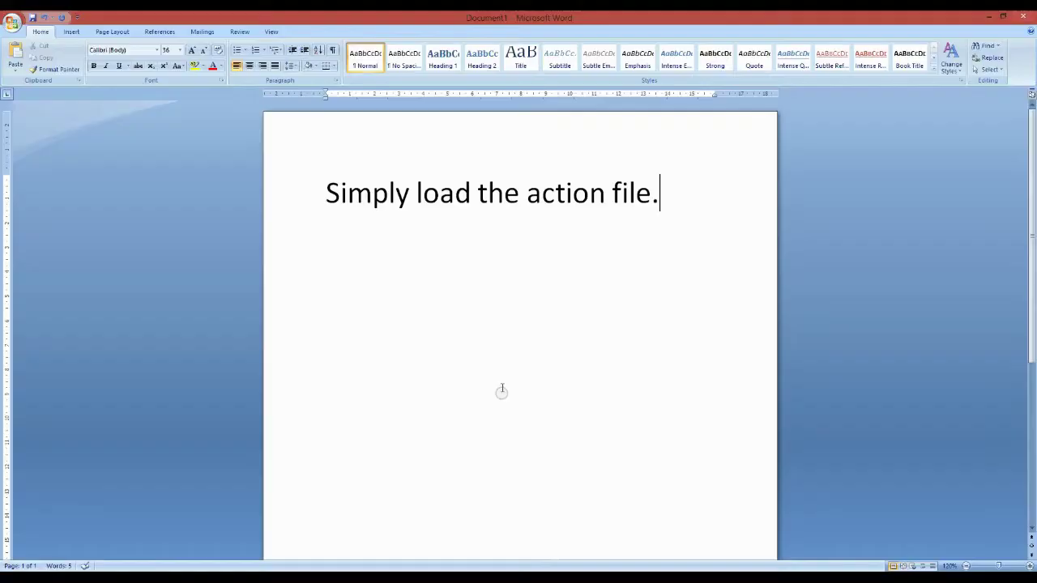
key("ctrl+a")
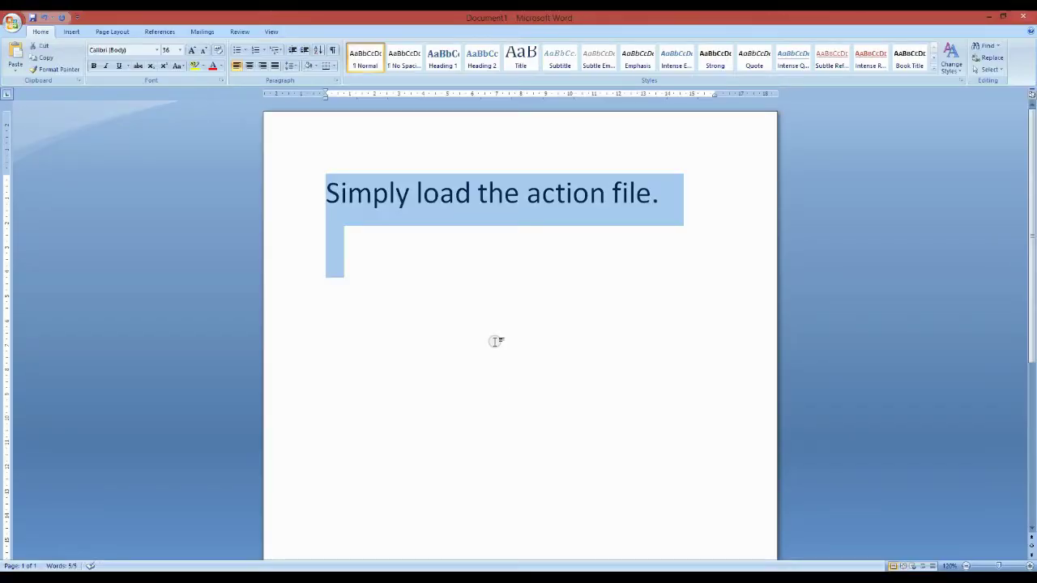
Step: Caption "Remarkable Oil Paint 1-3", then replace it with "You can get any/all Remarkable Oil Paint packages from Graphicriver."
type("Remarkable Oil Paint")
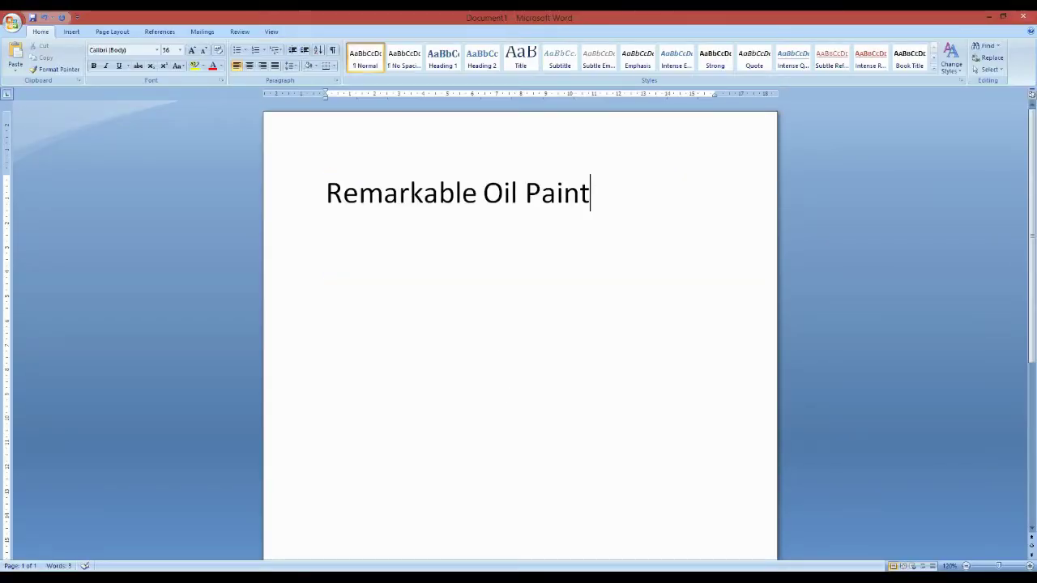
type(" 1-3")
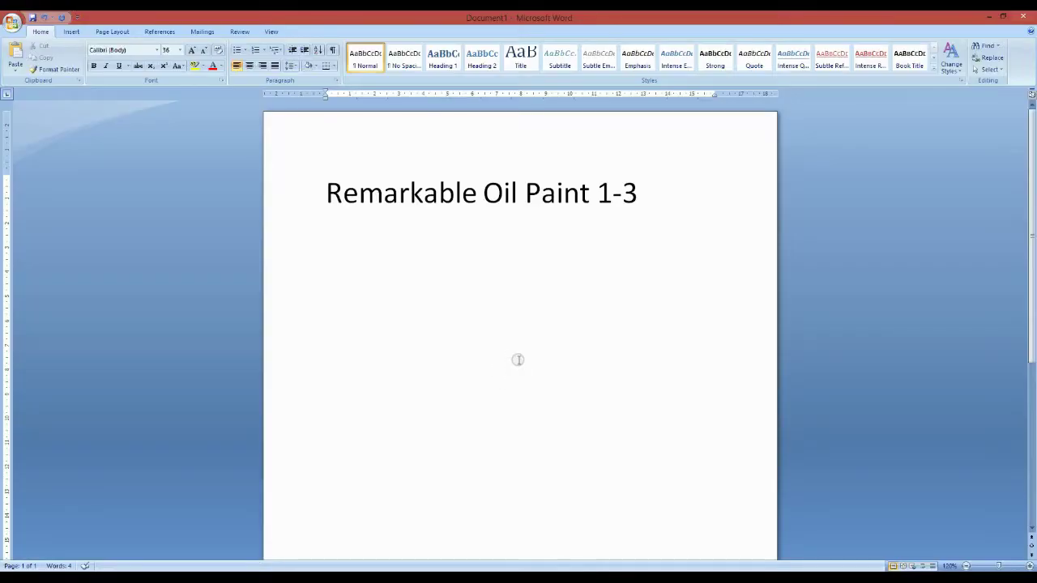
key("ctrl+a")
type("You can get any/all")
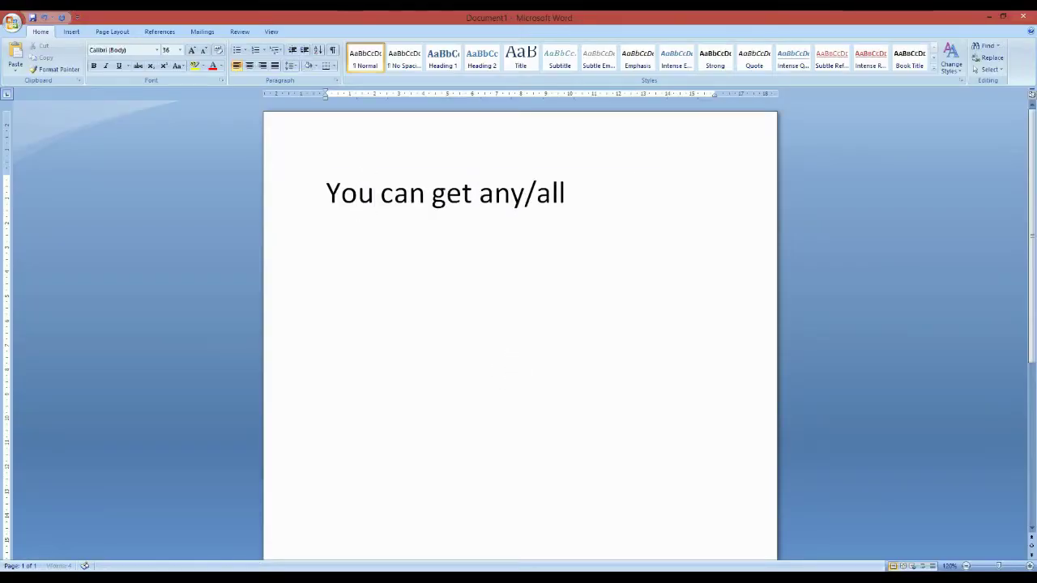
type(" Remarkable Oil")
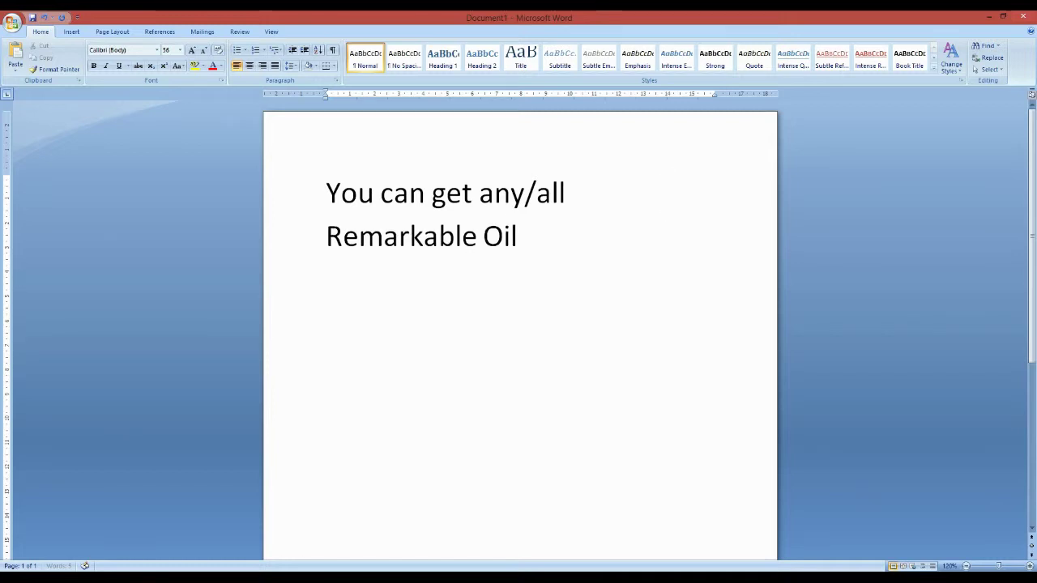
type(" Paint packages from Graphicriver.")
Step: Make the words "Remarkable Oil Paint" in the caption bold
left_click_drag(324, 235, 598, 236)
key("ctrl+b")
left_click(481, 333)
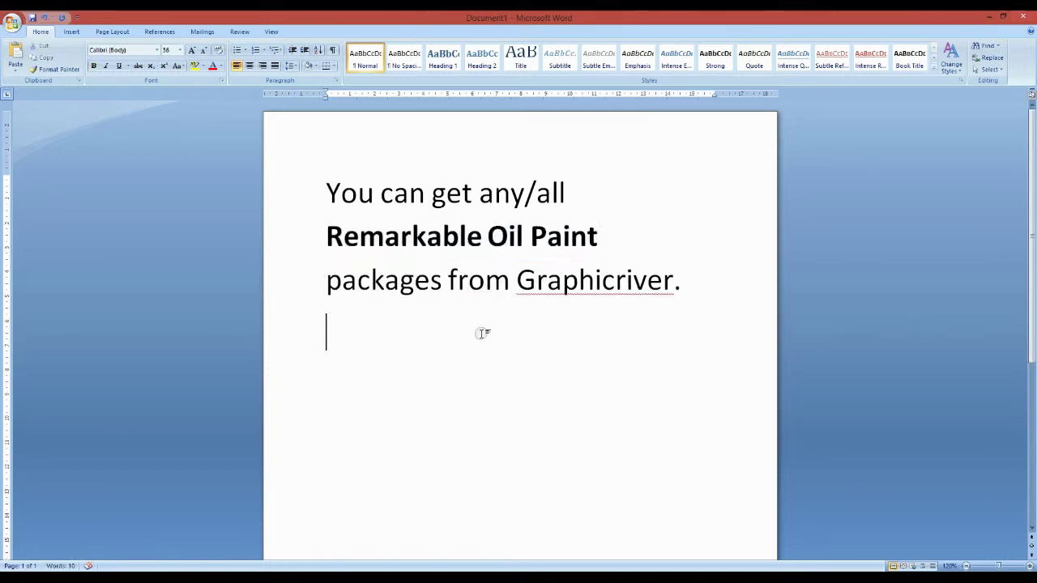
Step: Replace the caption with "Open the image you want to use and run action"
key("ctrl+a")
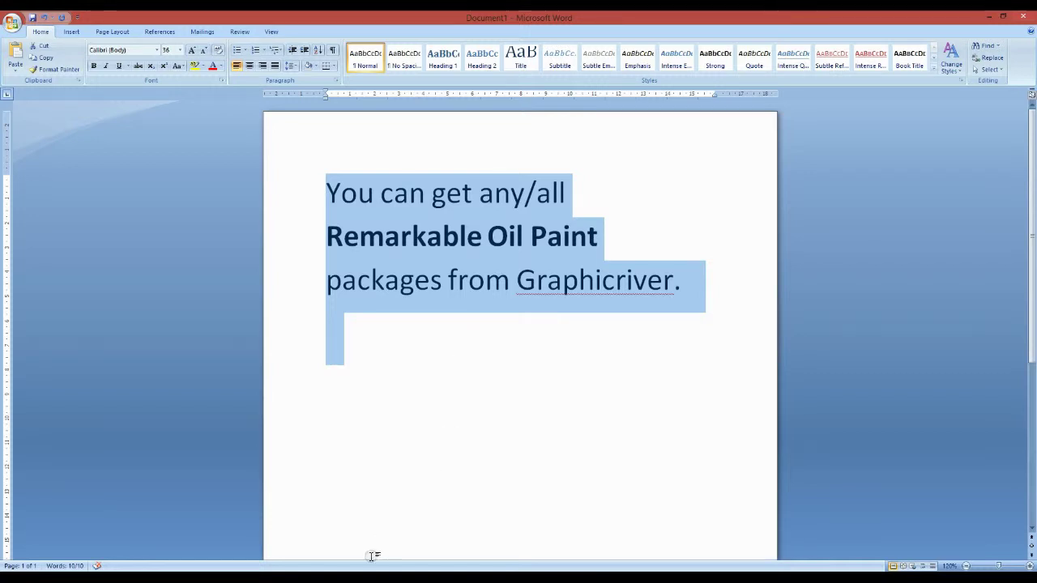
type("Open the image you want")
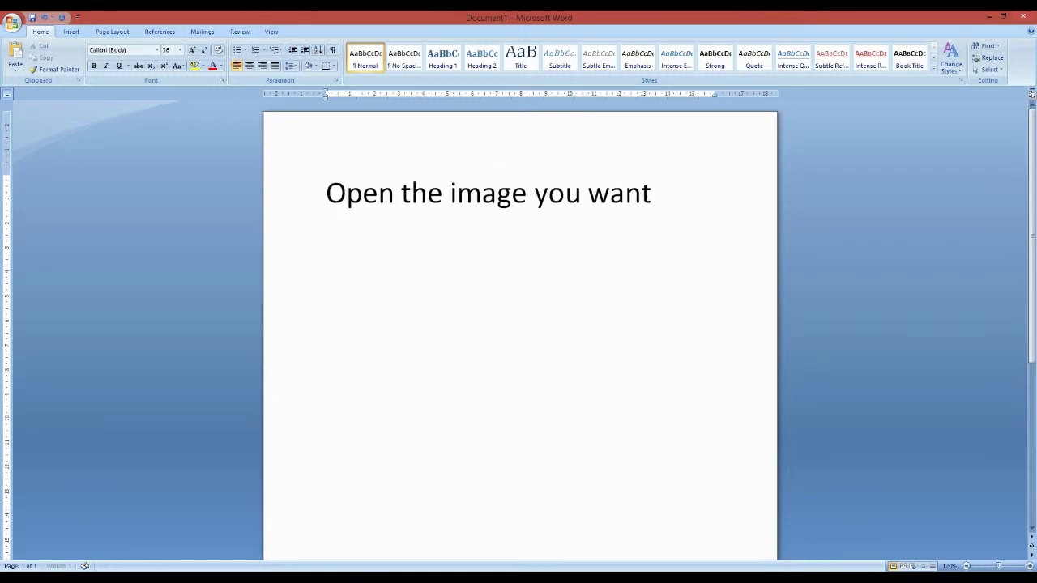
type(" to use andrun action")
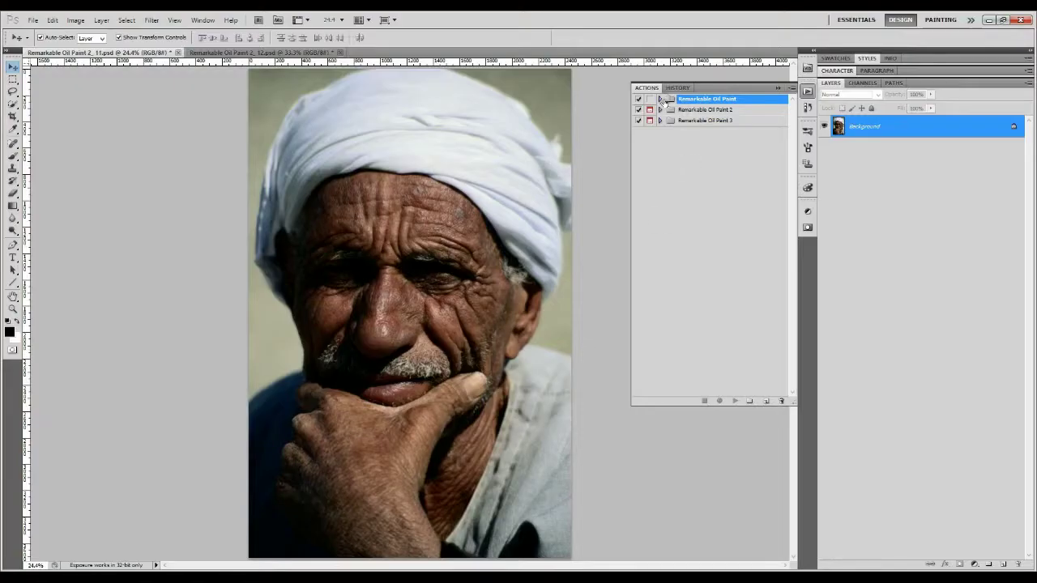
left_click(660, 99)
Step: Play Remarkable Oil Paint (RE-SIZED) on the turban portrait, then caption "Rendering process has been completed"
left_click(713, 120)
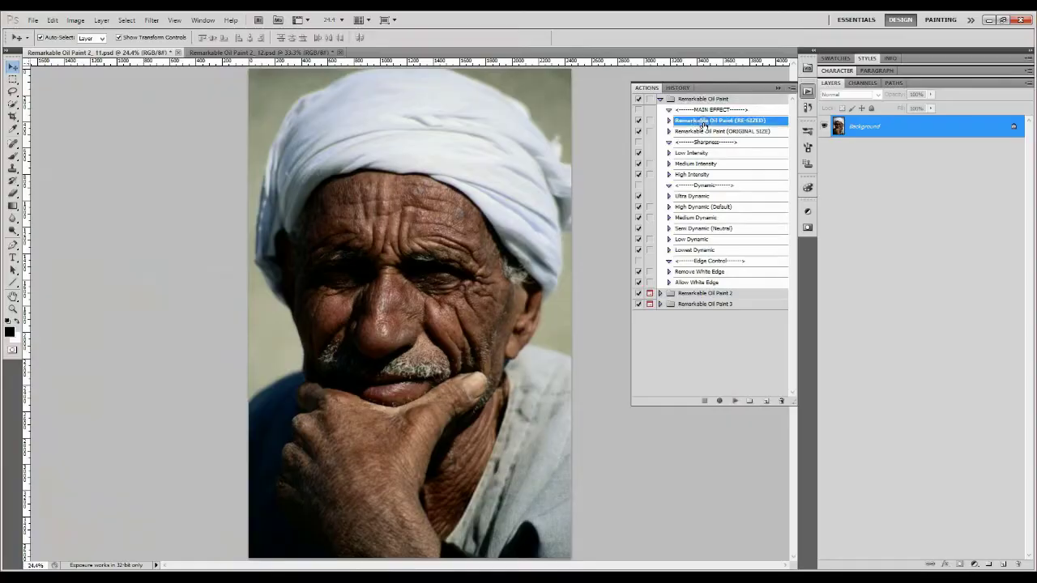
left_click(735, 401)
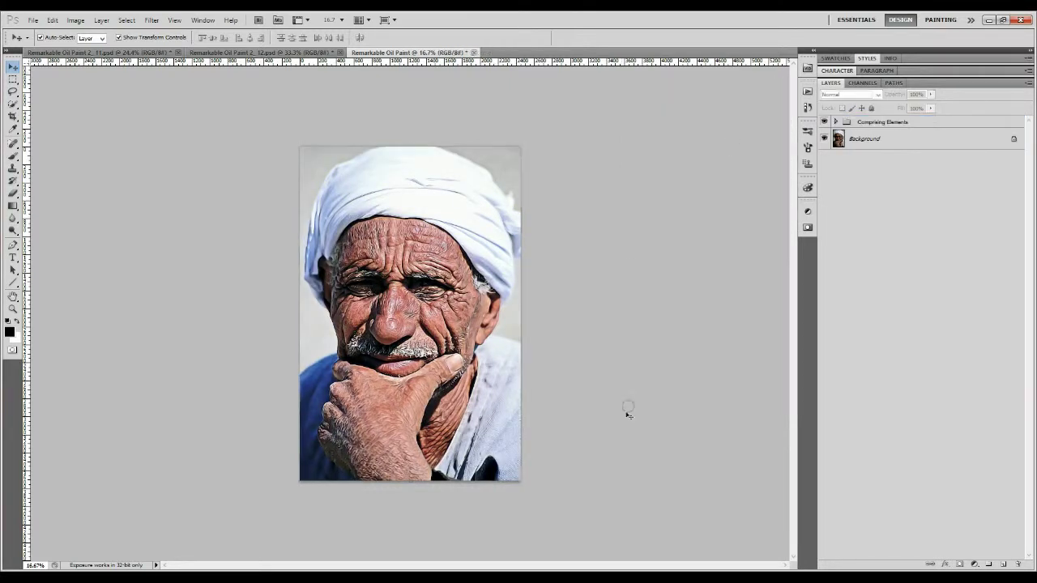
type("Renderi")
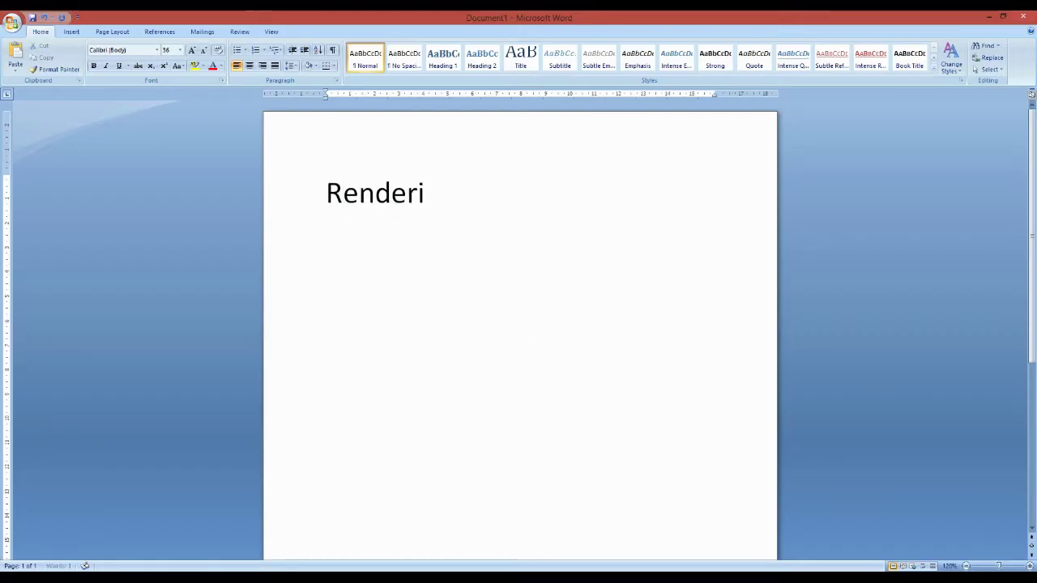
type("ng process has been comp")
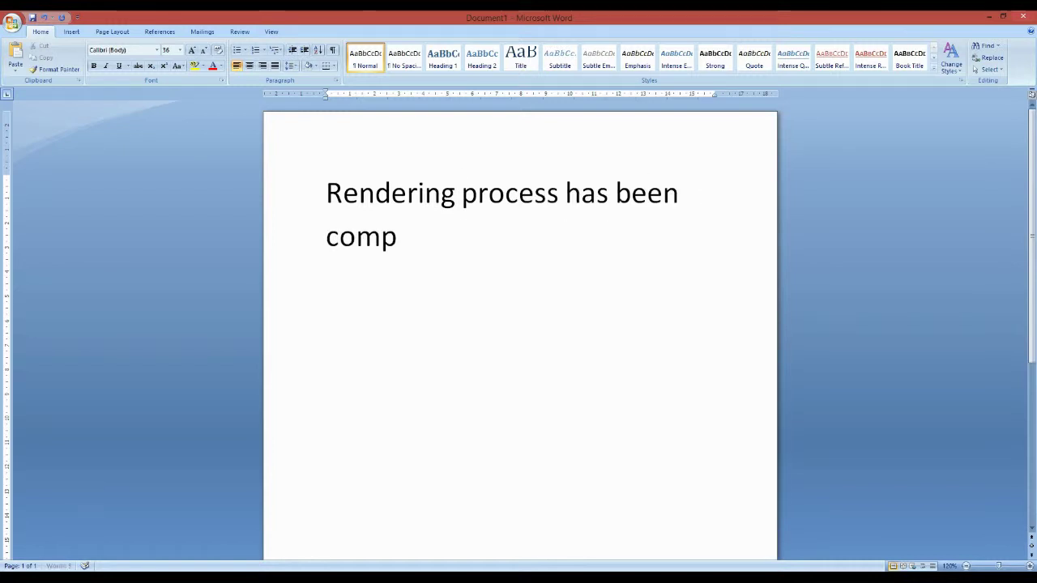
type("leted")
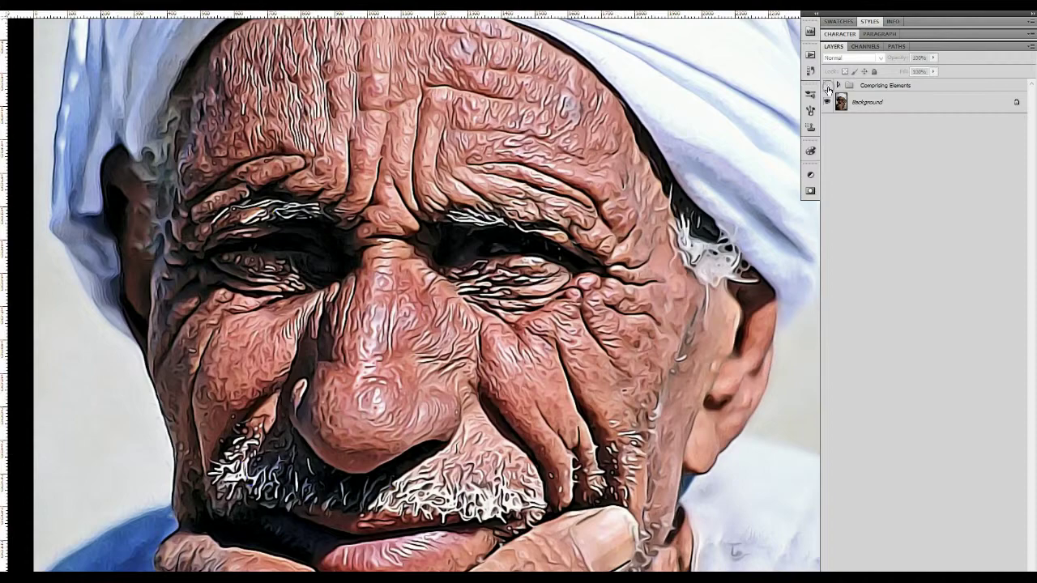
left_click(827, 89)
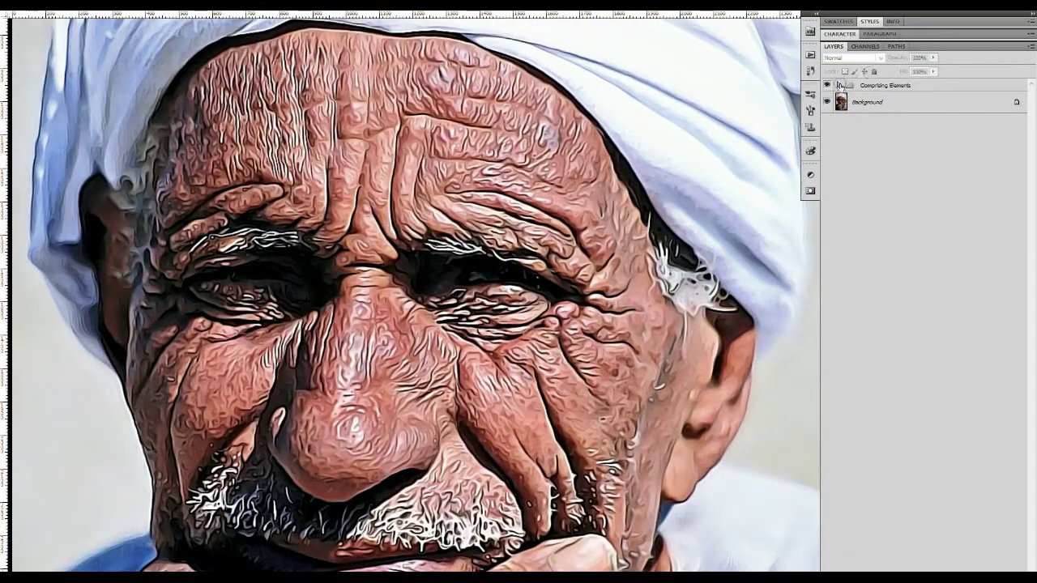
left_click(838, 85)
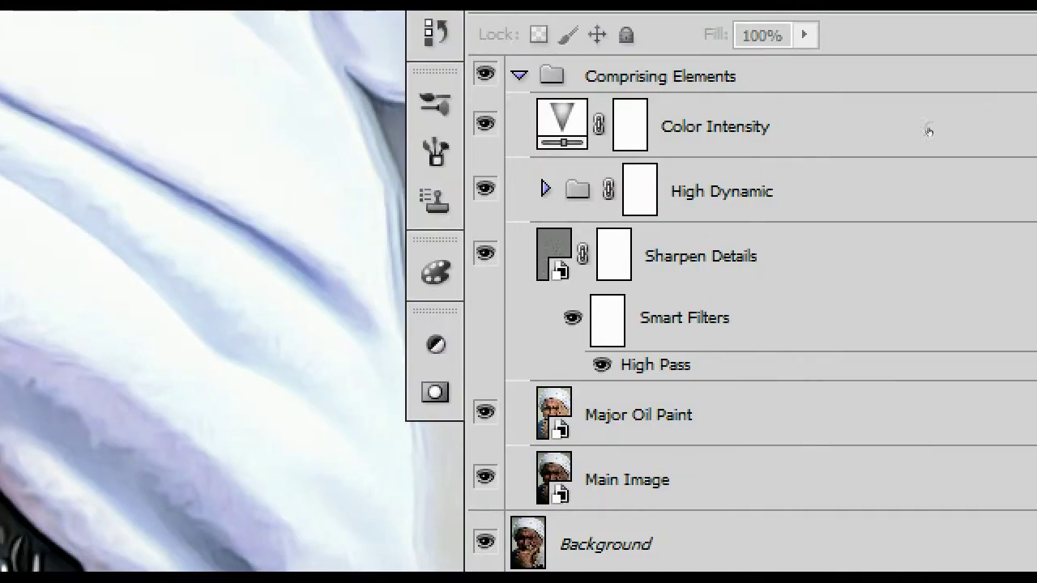
left_click(848, 124)
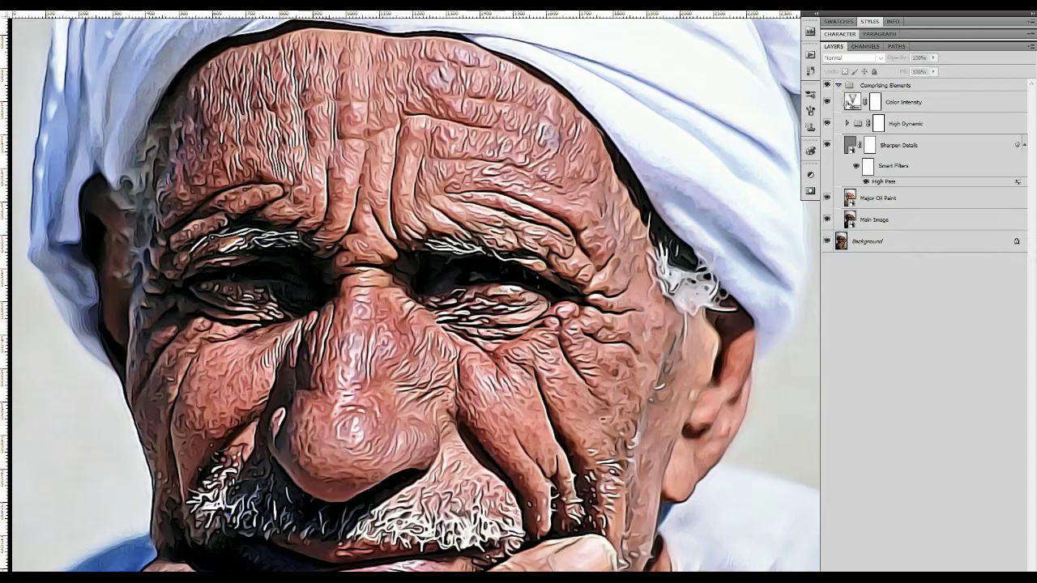
left_click(839, 85)
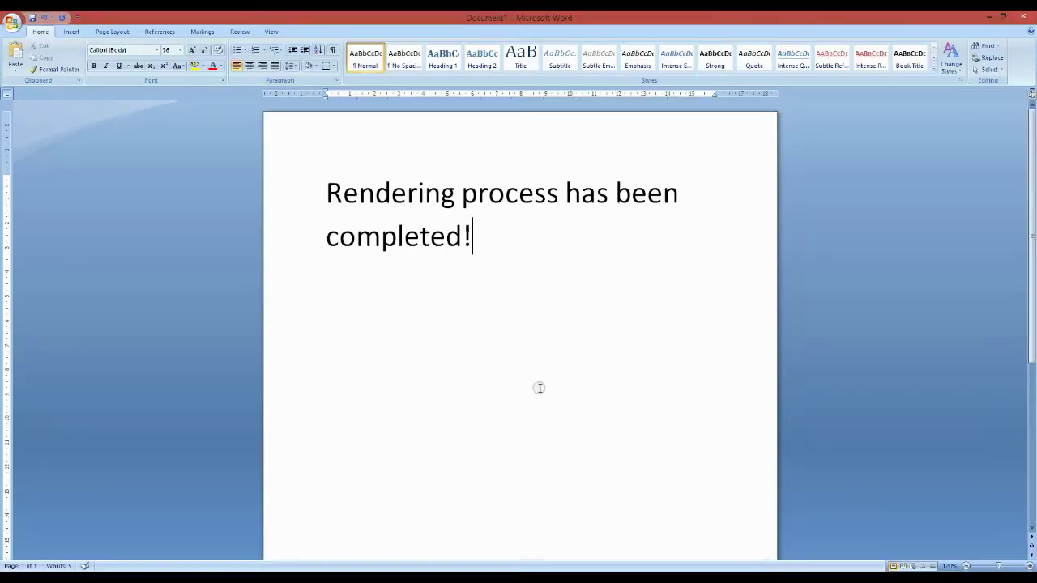
Step: Change the caption to "This is how package 1 looks like when effect is rendered"
key("ctrl+a")
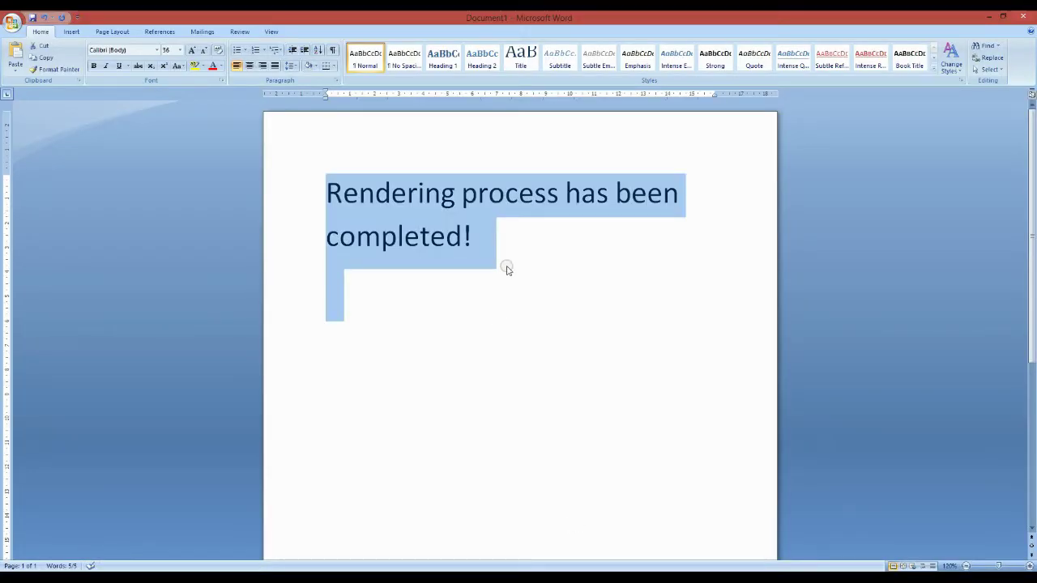
type("Pa")
key("BackSpace")
key("BackSpace")
type("This is how ")
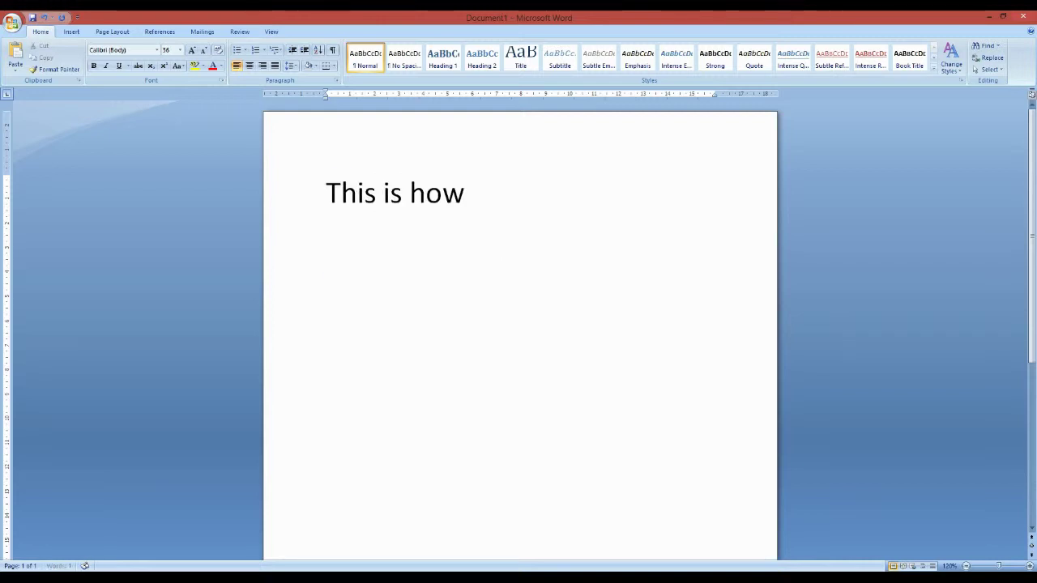
type("package 1 lo")
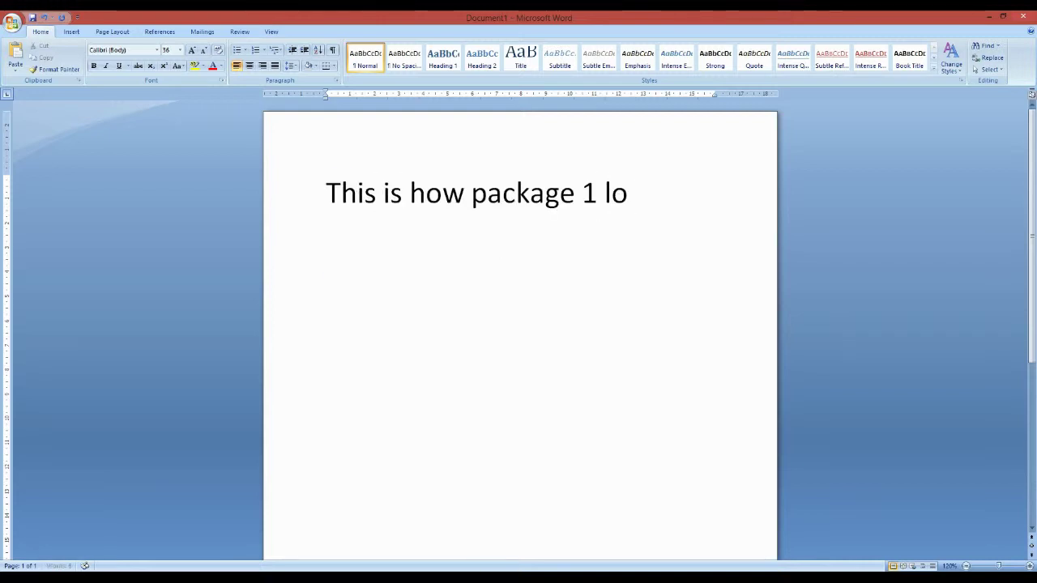
type("oks like when effe")
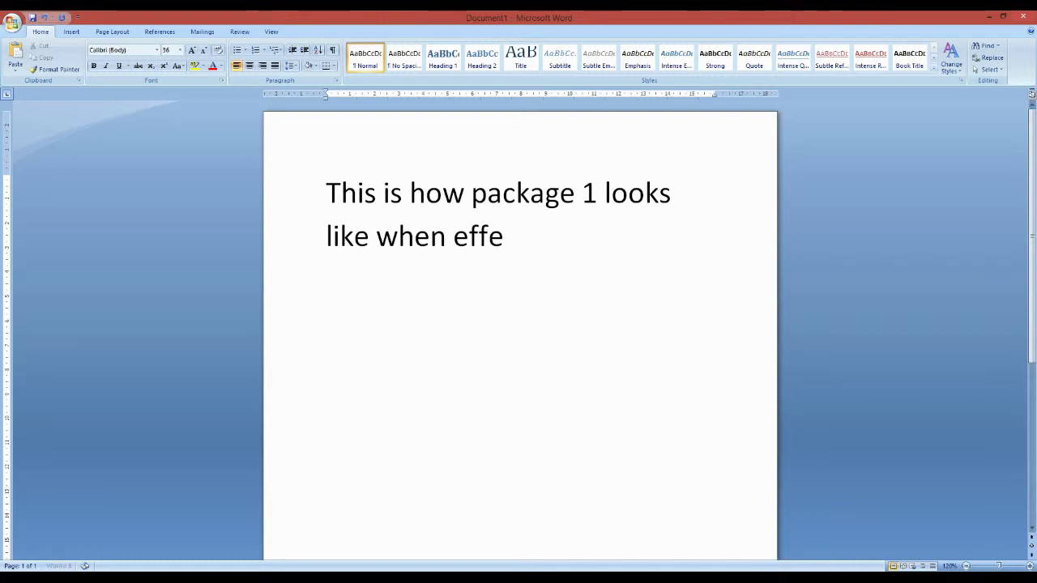
type("ct is rendered")
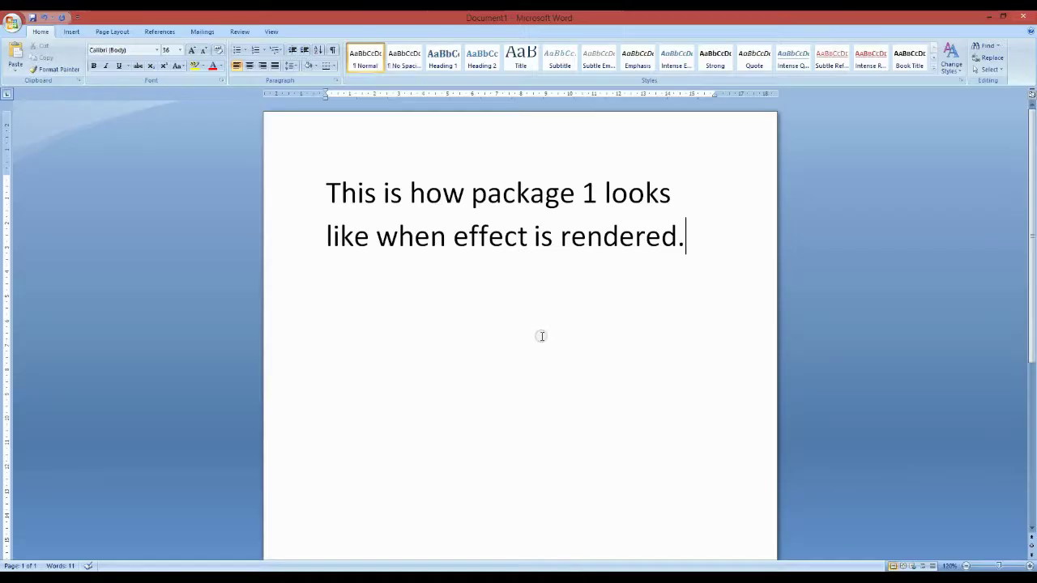
Step: Caption "Final result is non-destructive i.e. fully editable", including modifying the embedded oil paint features
key("ctrl+a")
type("Final result is non=destr")
key("BackSpace")
key("BackSpace")
key("BackSpace")
type("-destructive i.e. fully edit")
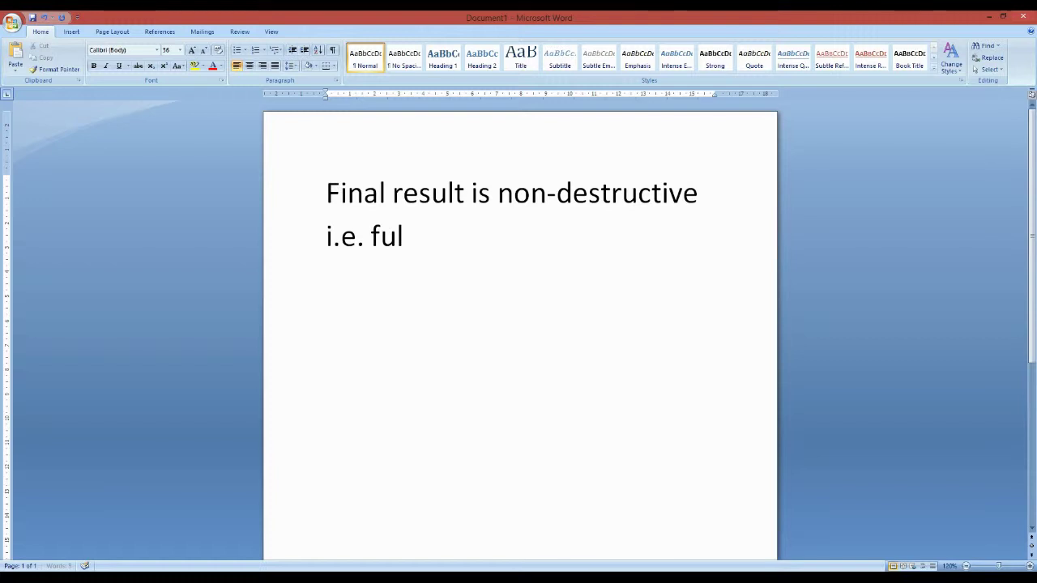
type("able including modifying the")
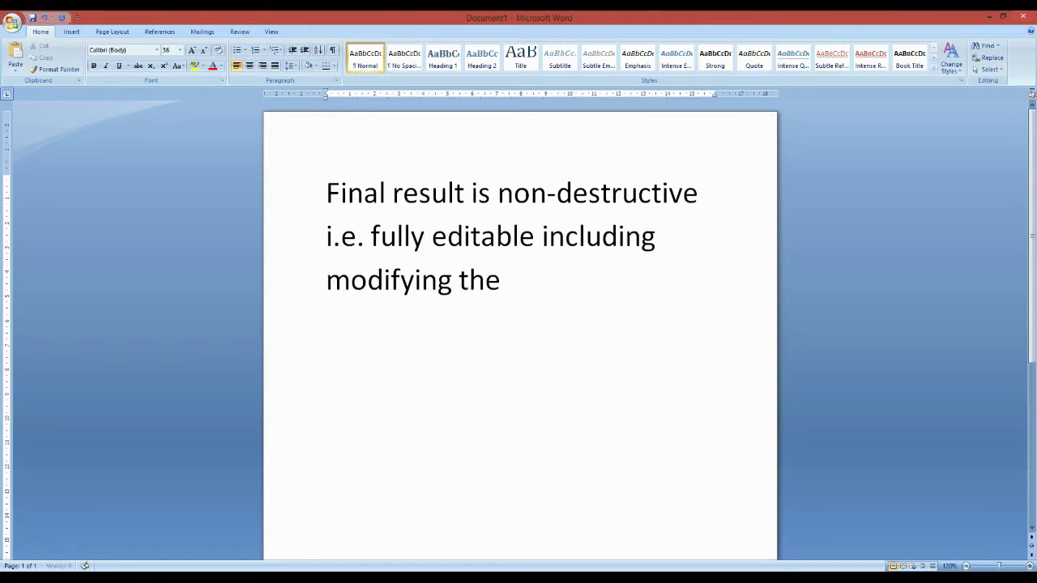
type(" features of the embedded oil")
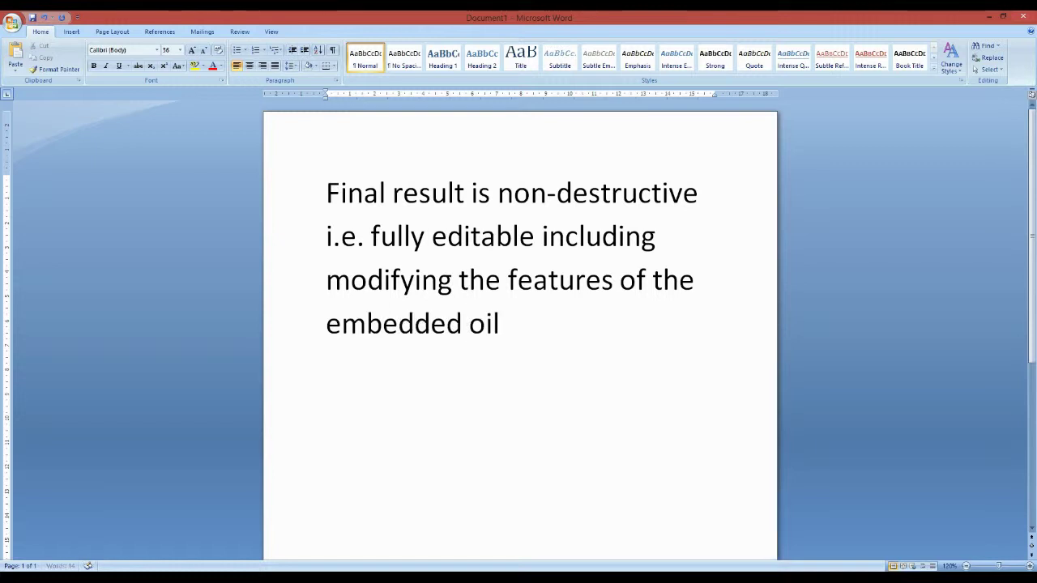
type(" paint. This ")
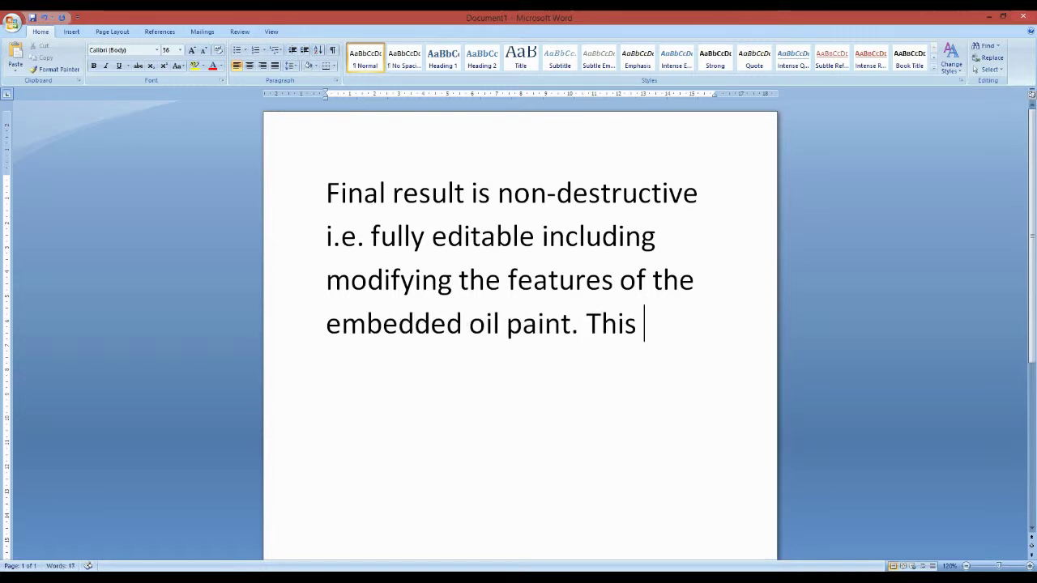
type("packages work with ")
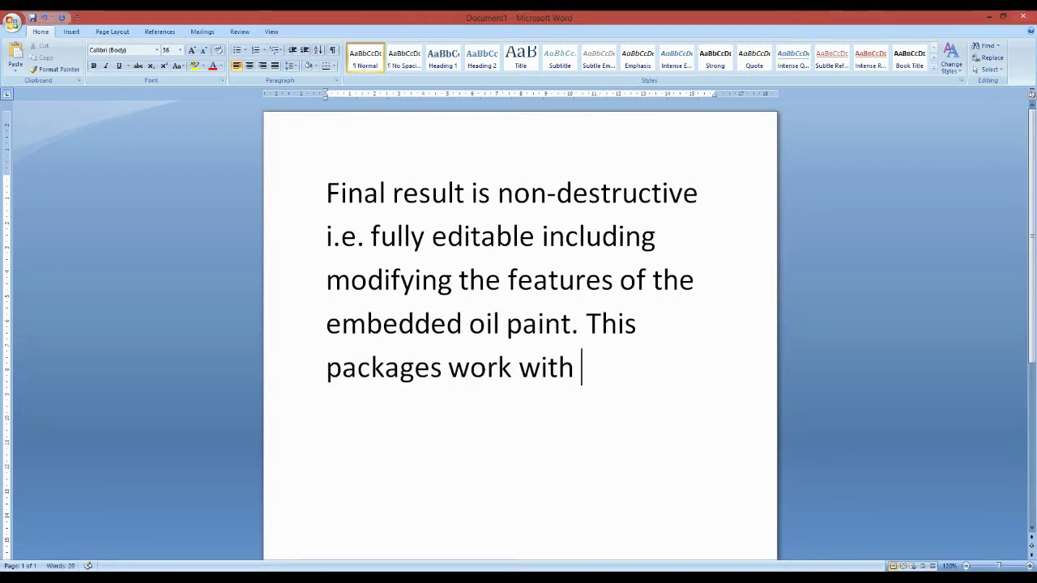
type("CS4, CS5,")
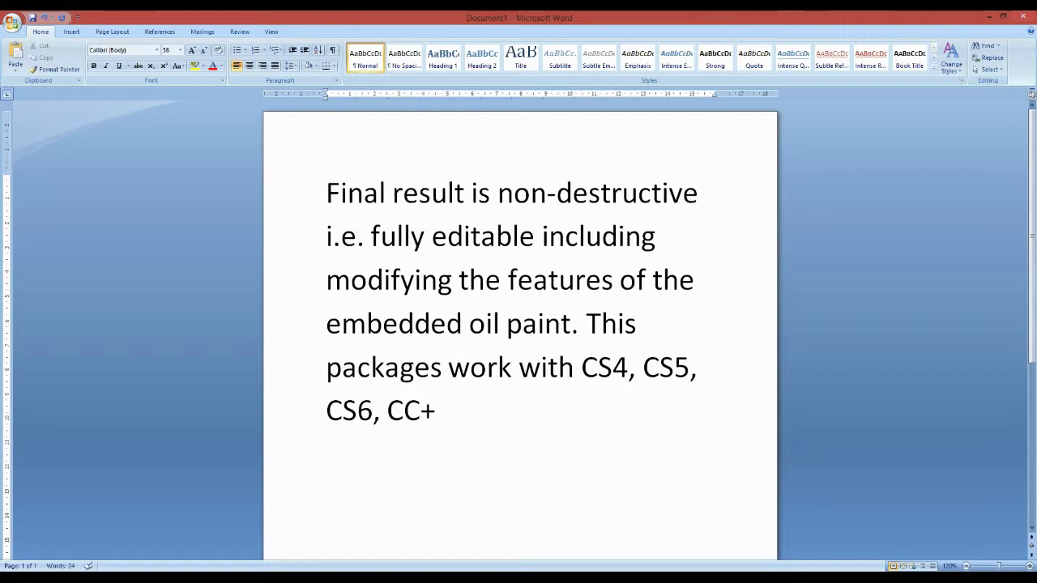
type(" CS6, CC+ and")
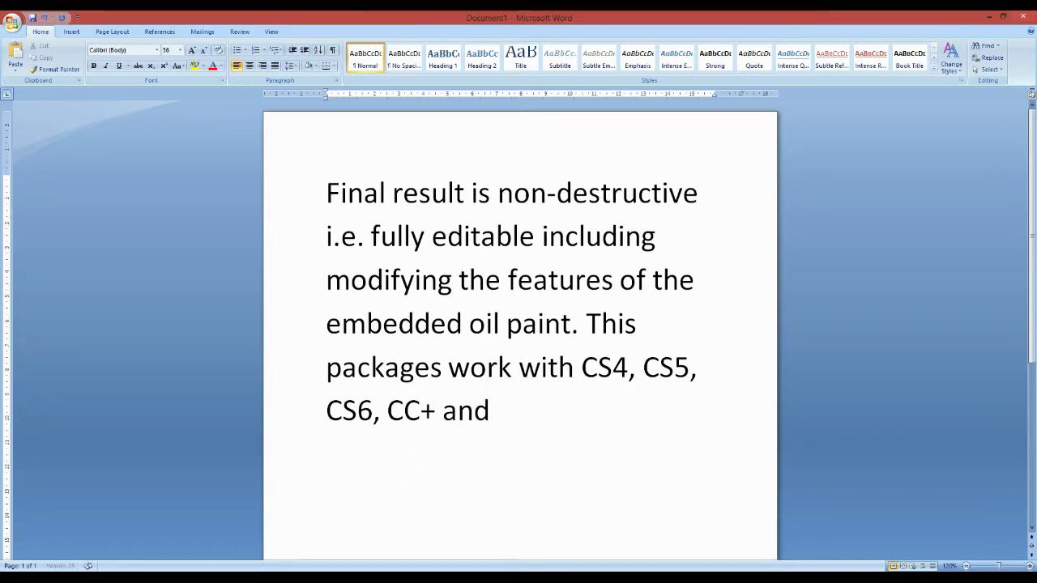
type(" also CS")
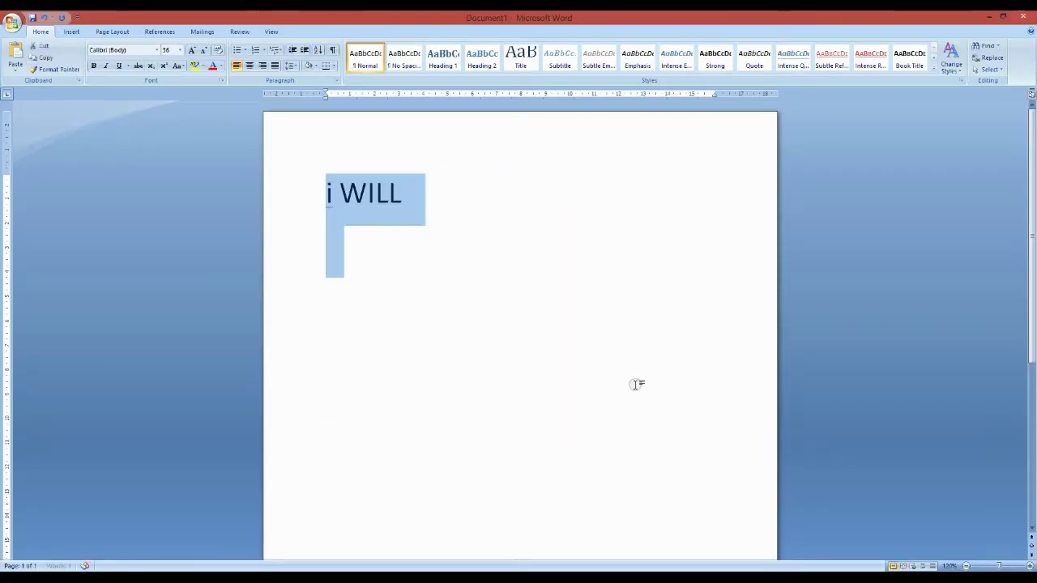
Step: Caption "I will show you how the effect of package 2 and 3 looks like."
type("I will show you how the ef")
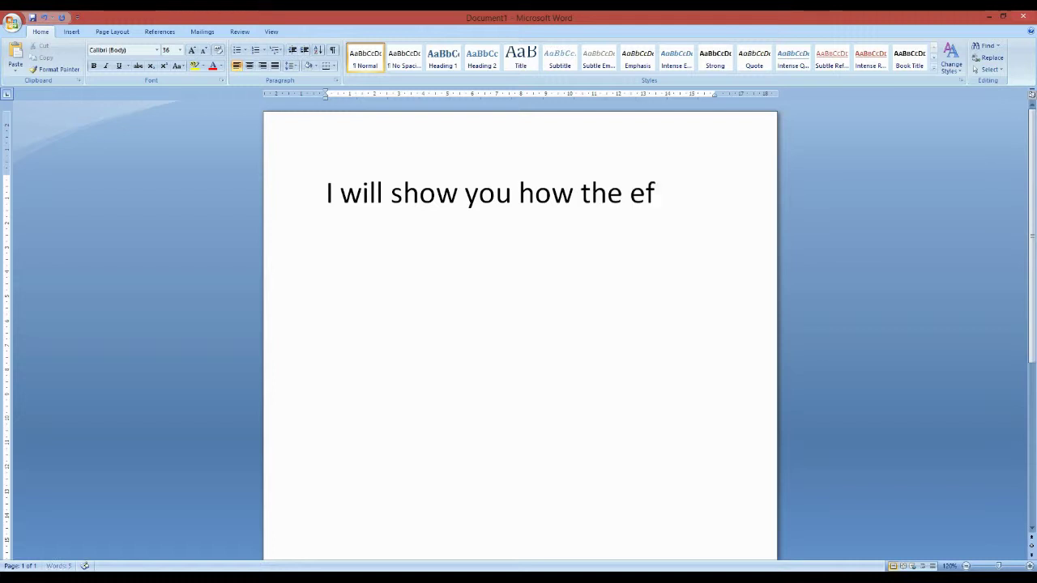
type("ckage 2 looks like")
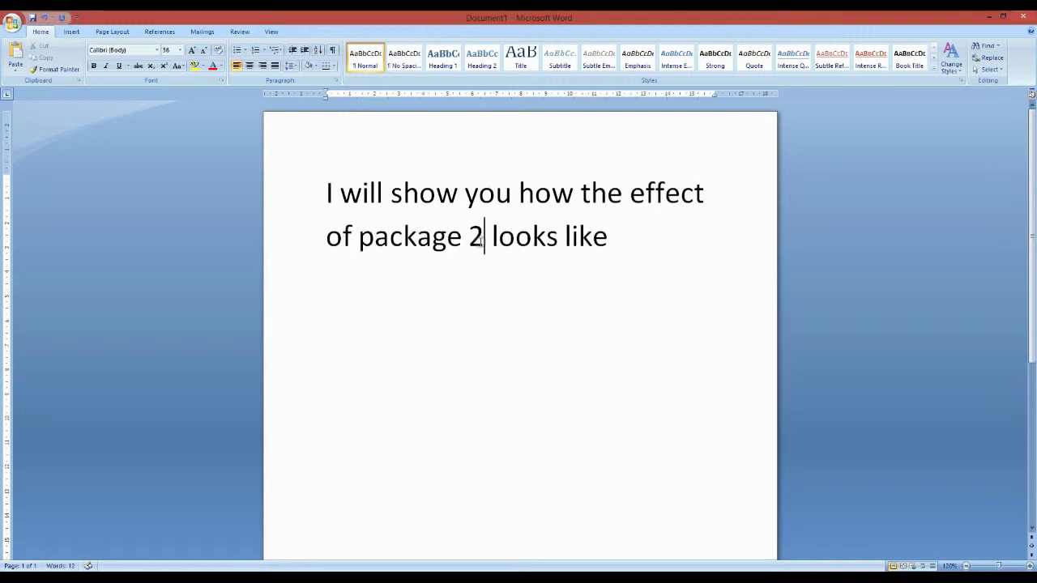
type(" and 3")
left_click(686, 236)
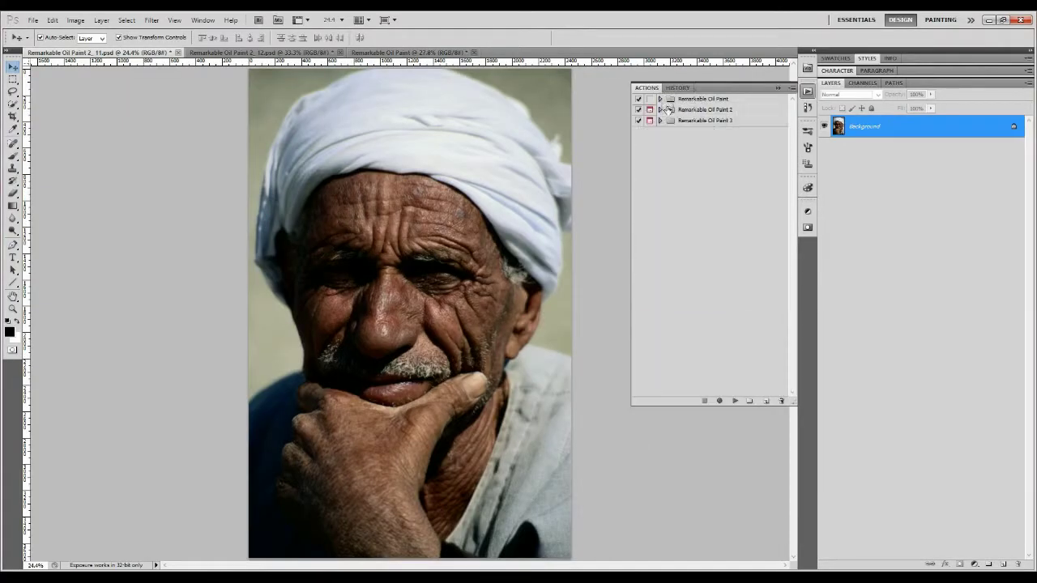
Step: Play the Remarkable Oil Paint 2 RE-SIZED action on the portrait, captioning "Package 2 final render"
left_click(661, 110)
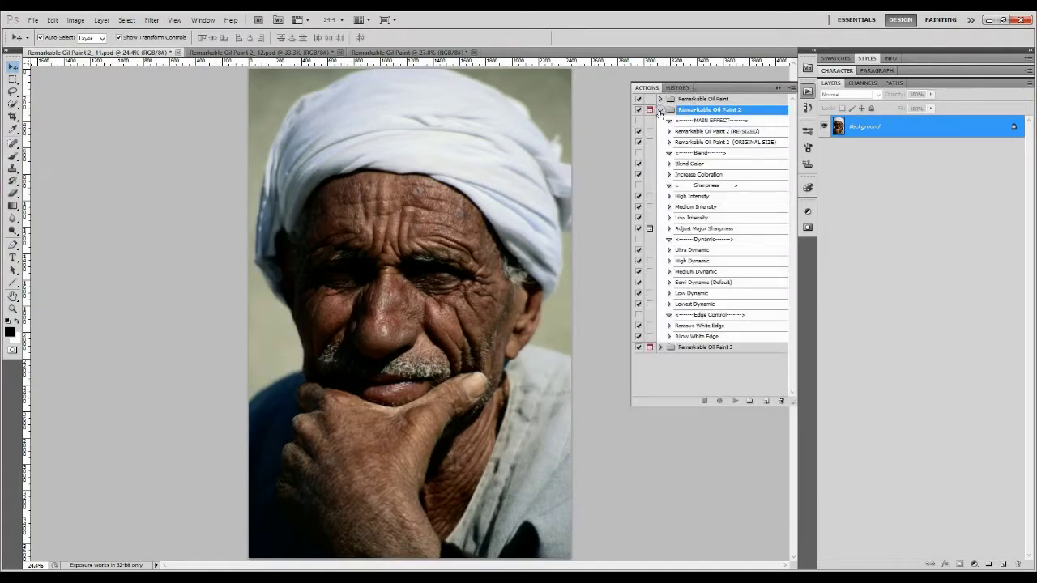
left_click(721, 152)
left_click(734, 401)
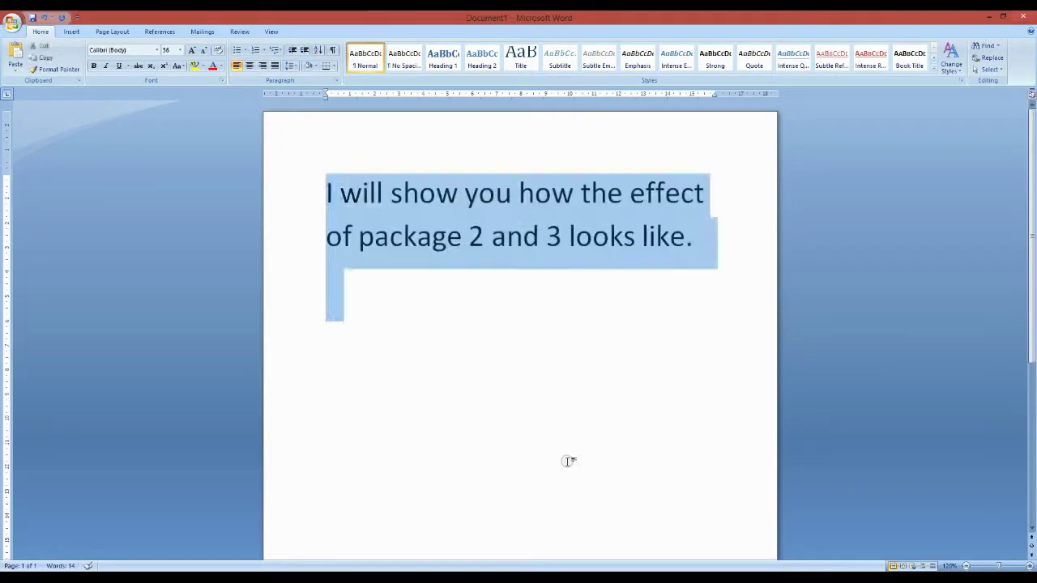
type("Package 2 final rende")
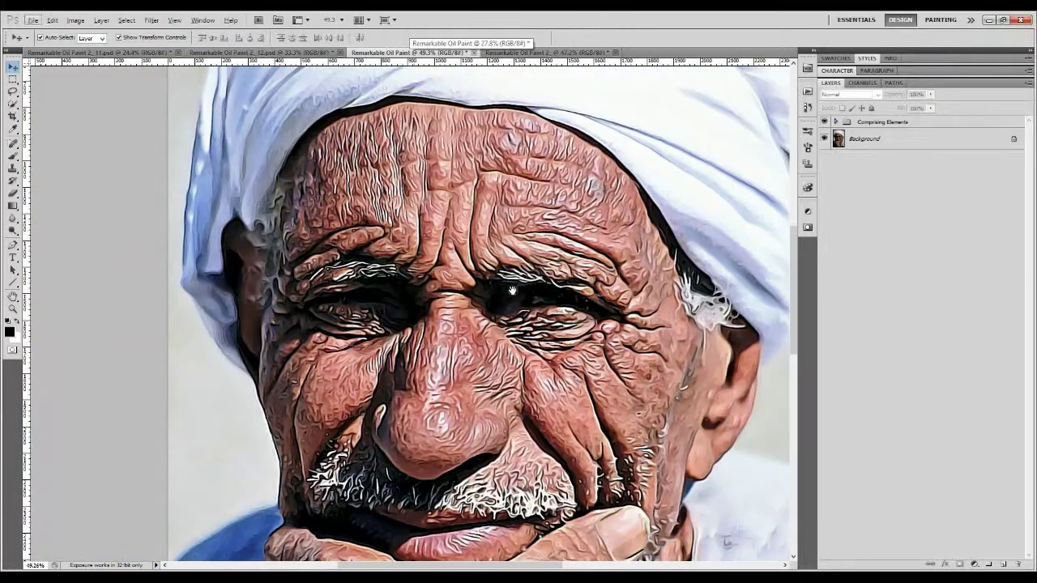
Step: Return to the original unpainted turban photo and reveal the Remarkable Oil Paint 3 actions
key("ctrl+shift+Tab")
key("ctrl+shift+Tab")
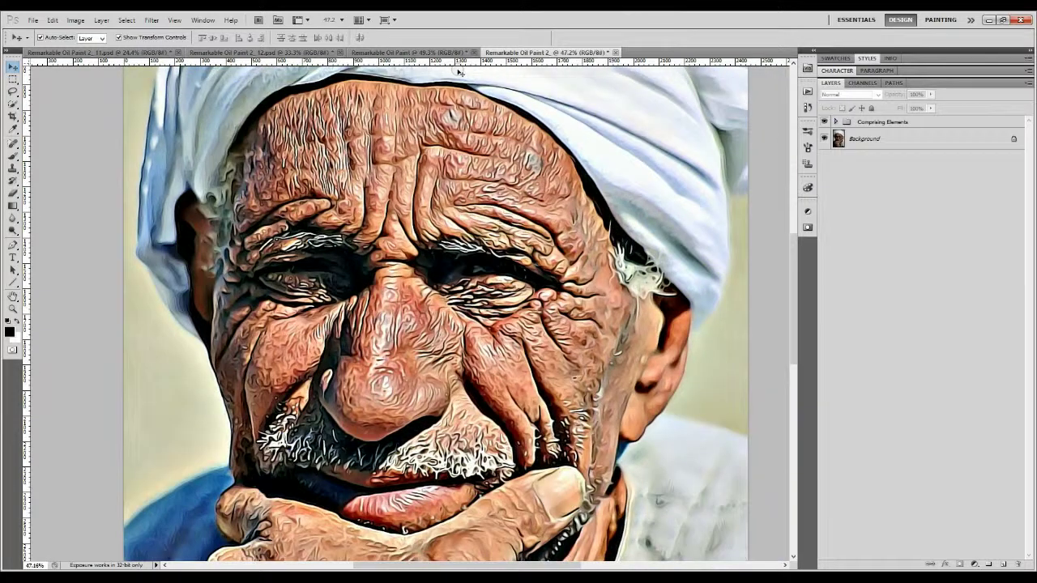
key("ctrl+shift+Tab")
left_click(808, 91)
left_click(657, 118)
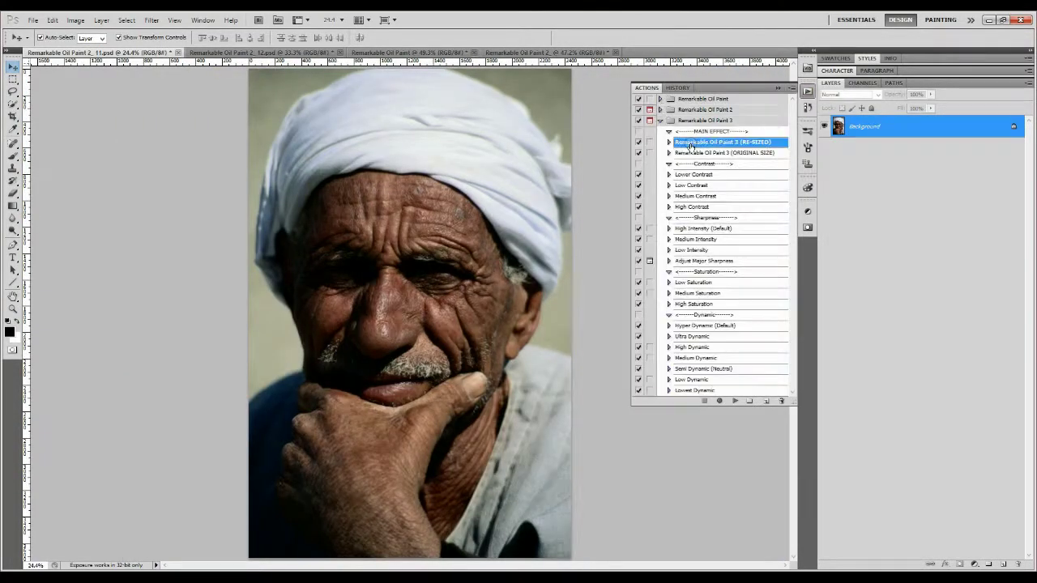
Step: Play the Remarkable Oil Paint 3 RE-SIZED action on the original turban portrait
left_click(731, 401)
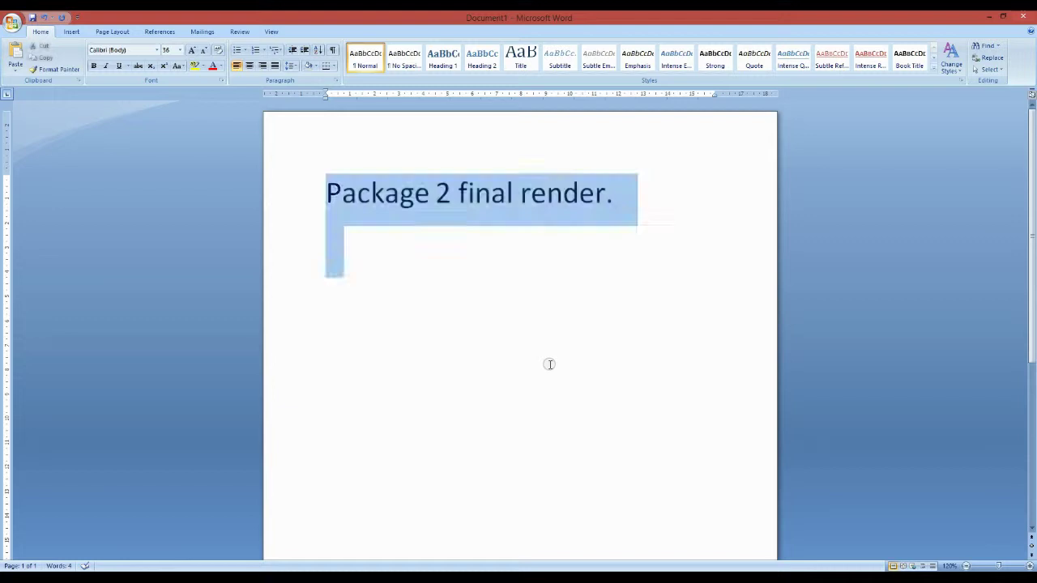
Step: Caption "Package 3 final render.", compare the earlier oil paint results, then switch to the hat portrait
type("Package 3 final rend")
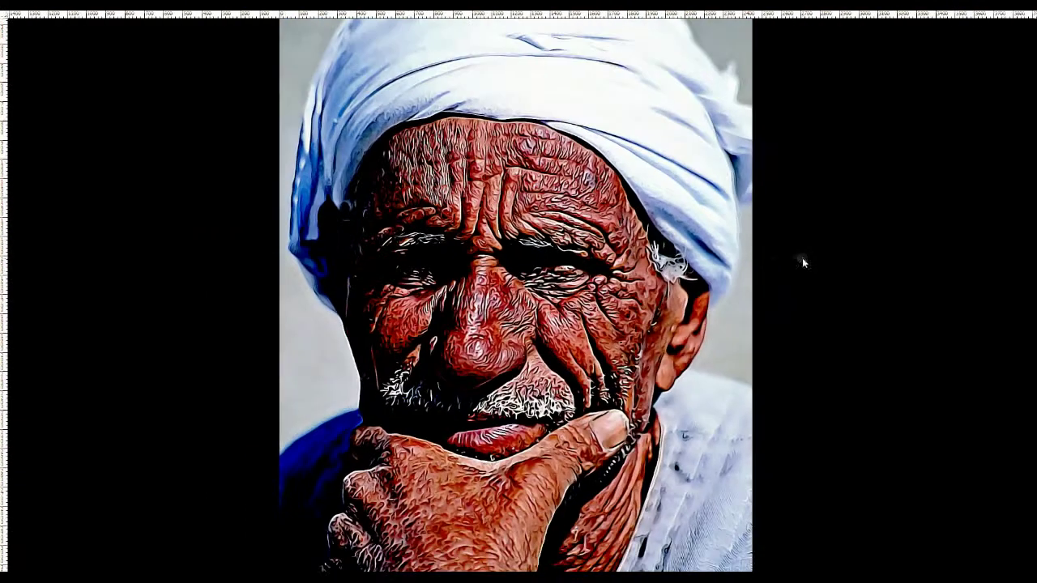
type("f")
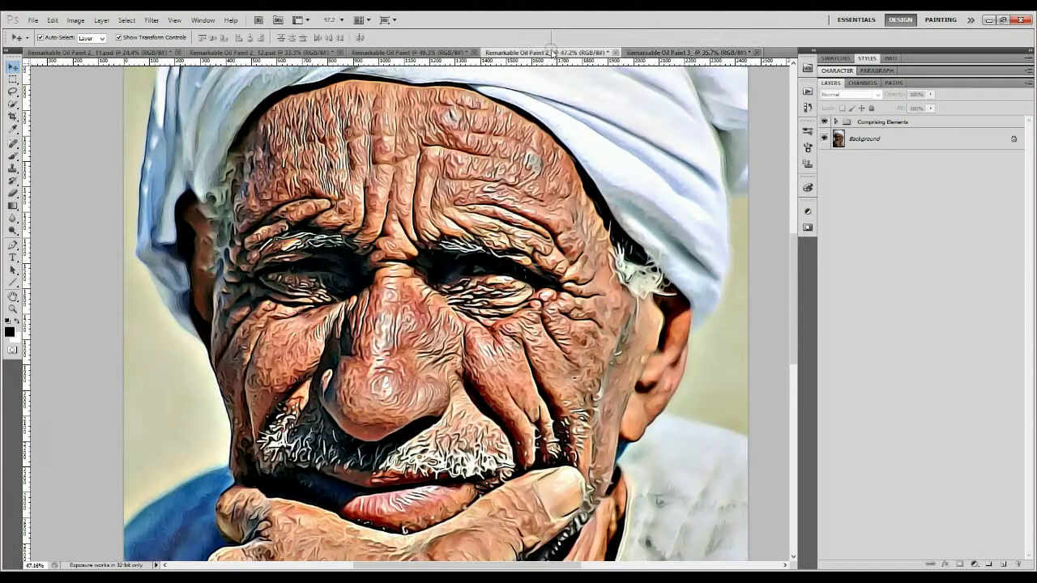
scroll(535, 122, "up", 2)
left_click(425, 52)
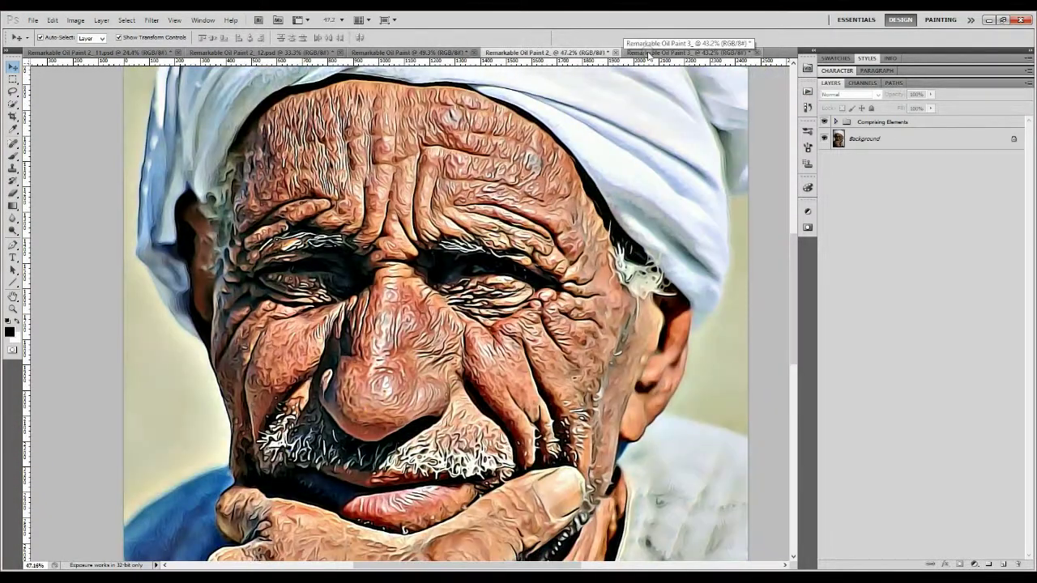
left_click(648, 53)
left_click(259, 52)
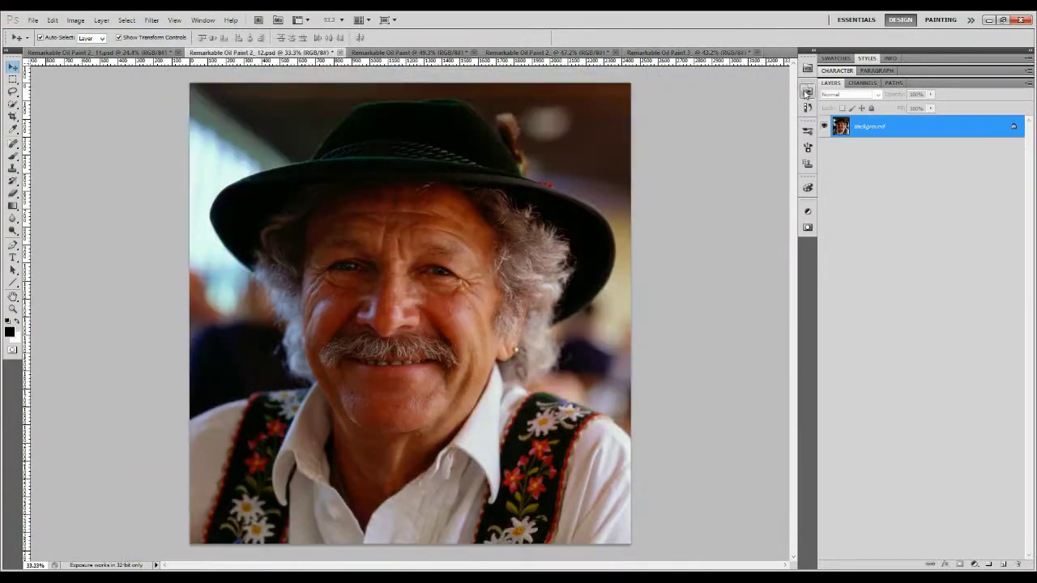
Step: Apply the Remarkable Oil Paint 2 (RE-SIZED) oil paint effect to the hat portrait
left_click(807, 91)
left_click(660, 109)
left_click(703, 131)
left_click(735, 409)
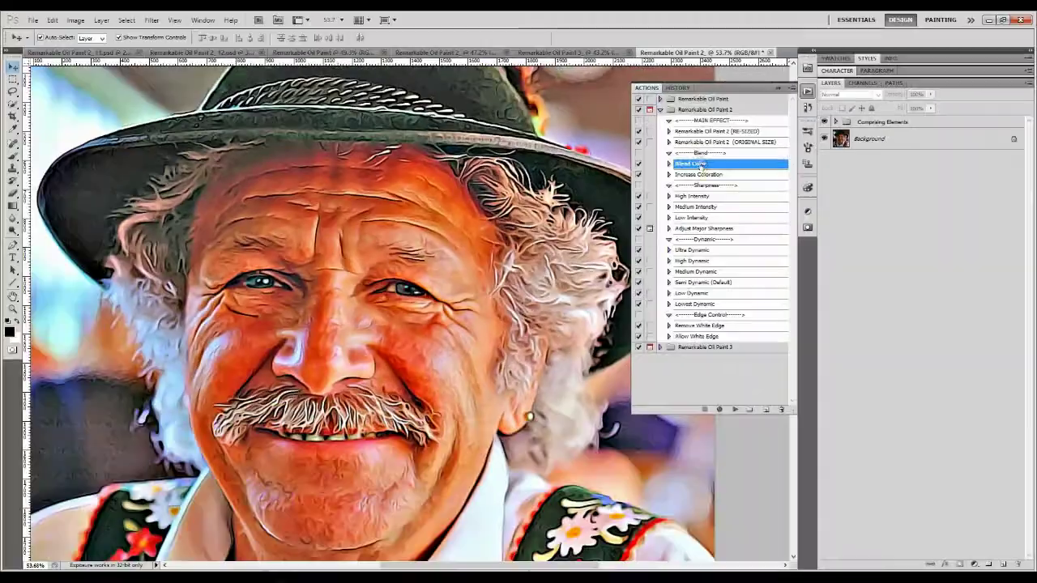
Step: Add Blend Color, Increase Coloration and Dynamic adjustment layers to the painting
left_click(735, 409)
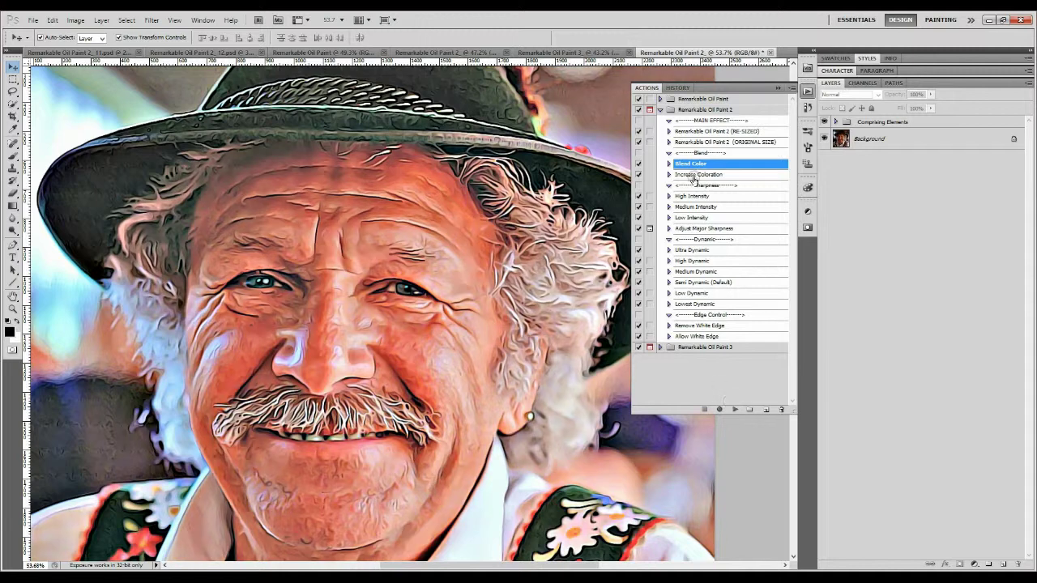
left_click(693, 175)
left_click(736, 409)
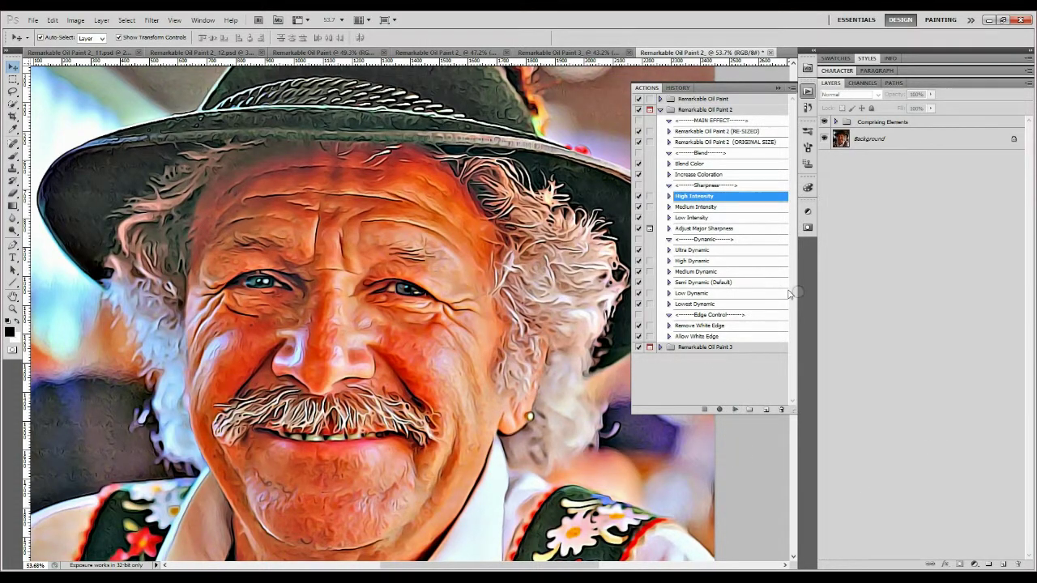
left_click(695, 250)
left_click(736, 409)
left_click(736, 409)
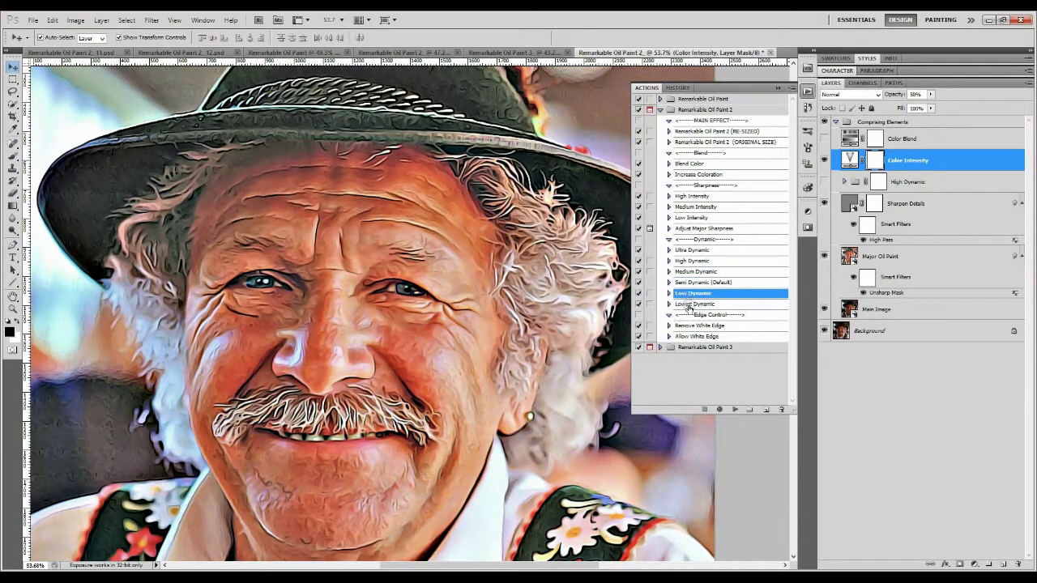
left_click(735, 410)
Step: Close the Actions panel, fit the painting on screen, and begin the 'Thank you for watching' caption
left_click(702, 282)
left_click(736, 409)
left_click(660, 110)
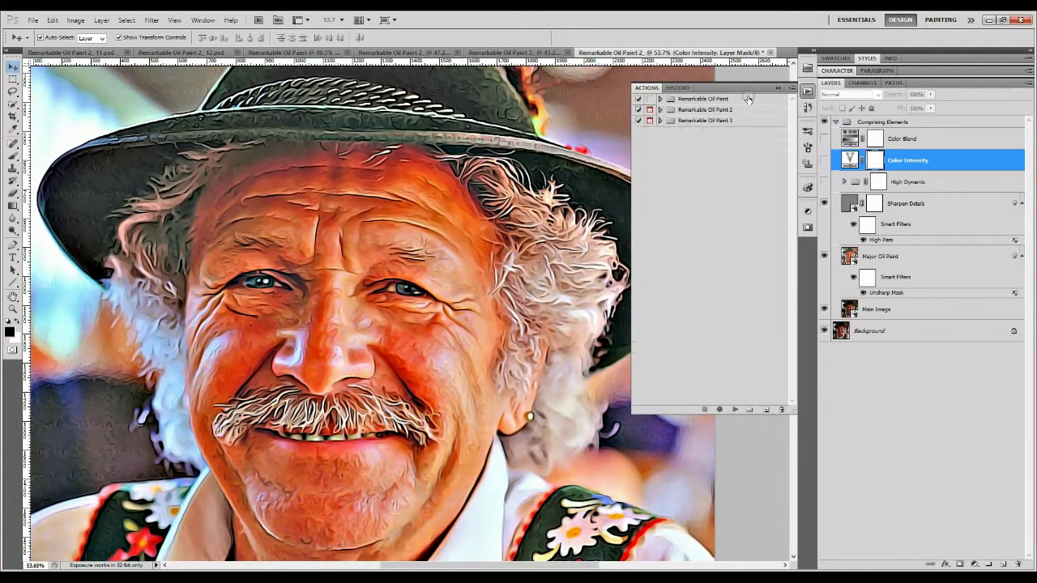
left_click(778, 87)
key("ctrl+0")
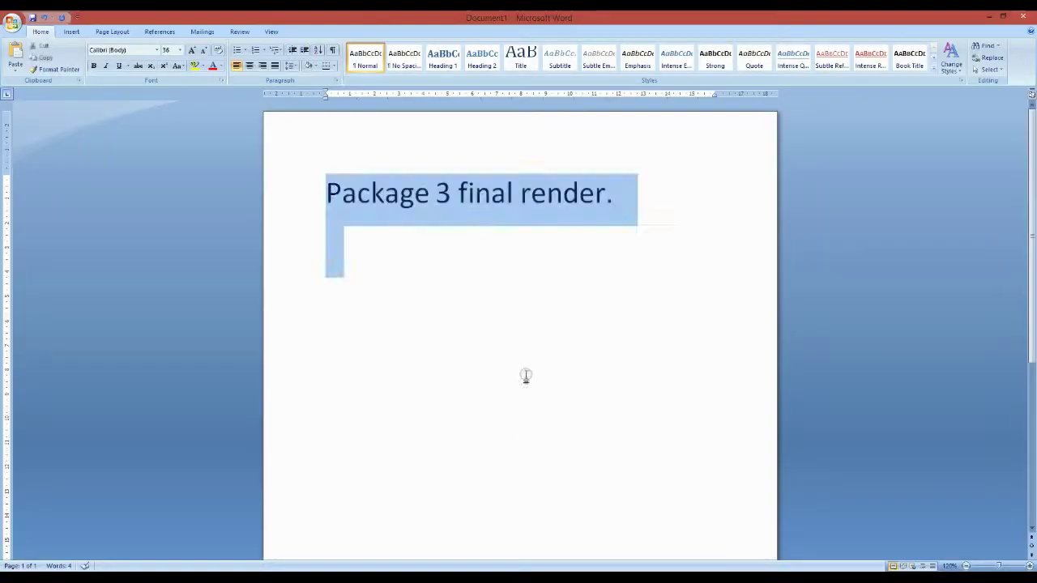
type("Thank you fo")
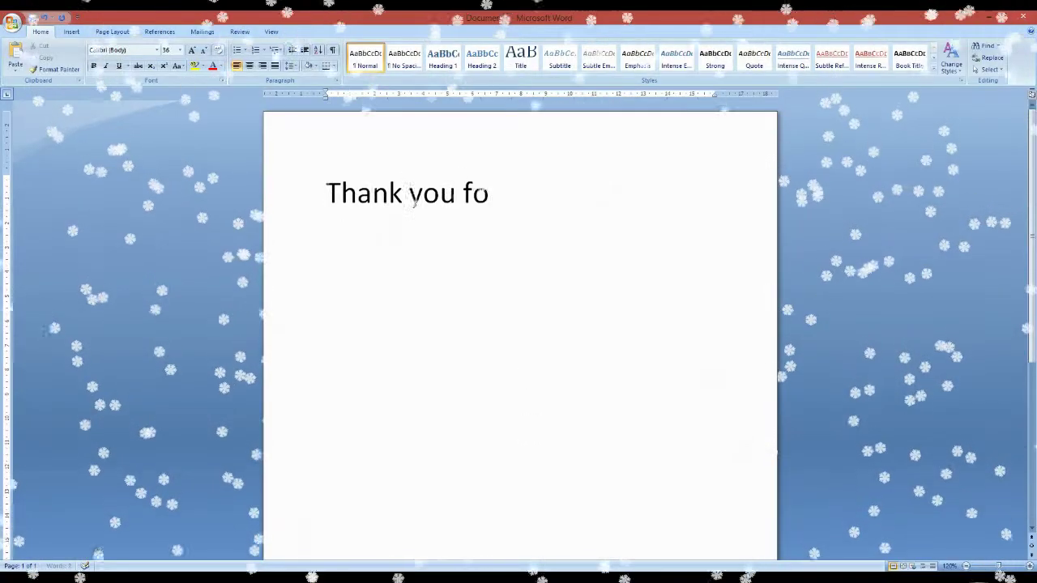